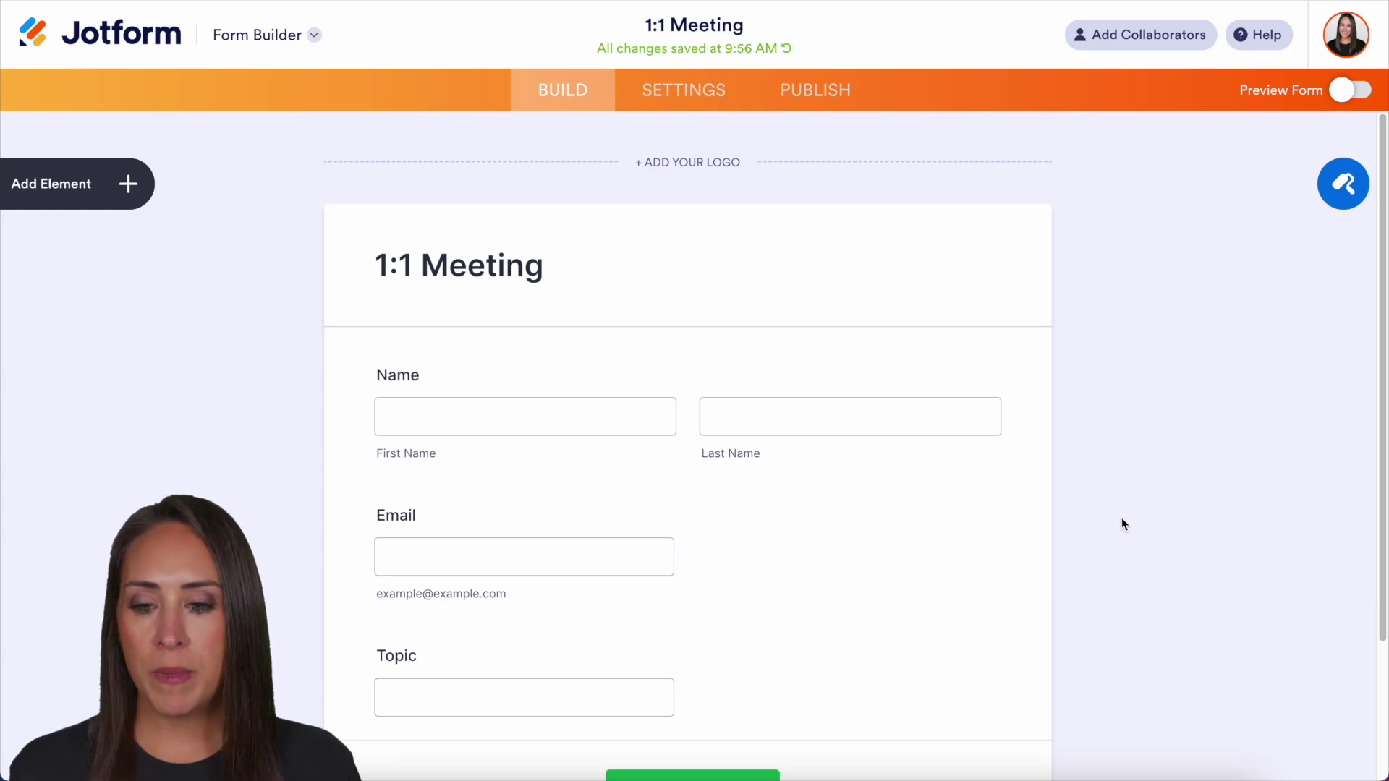
- Drag an Appointment element from the element list to just below the Topic field
scroll(1121, 518, down, 3)
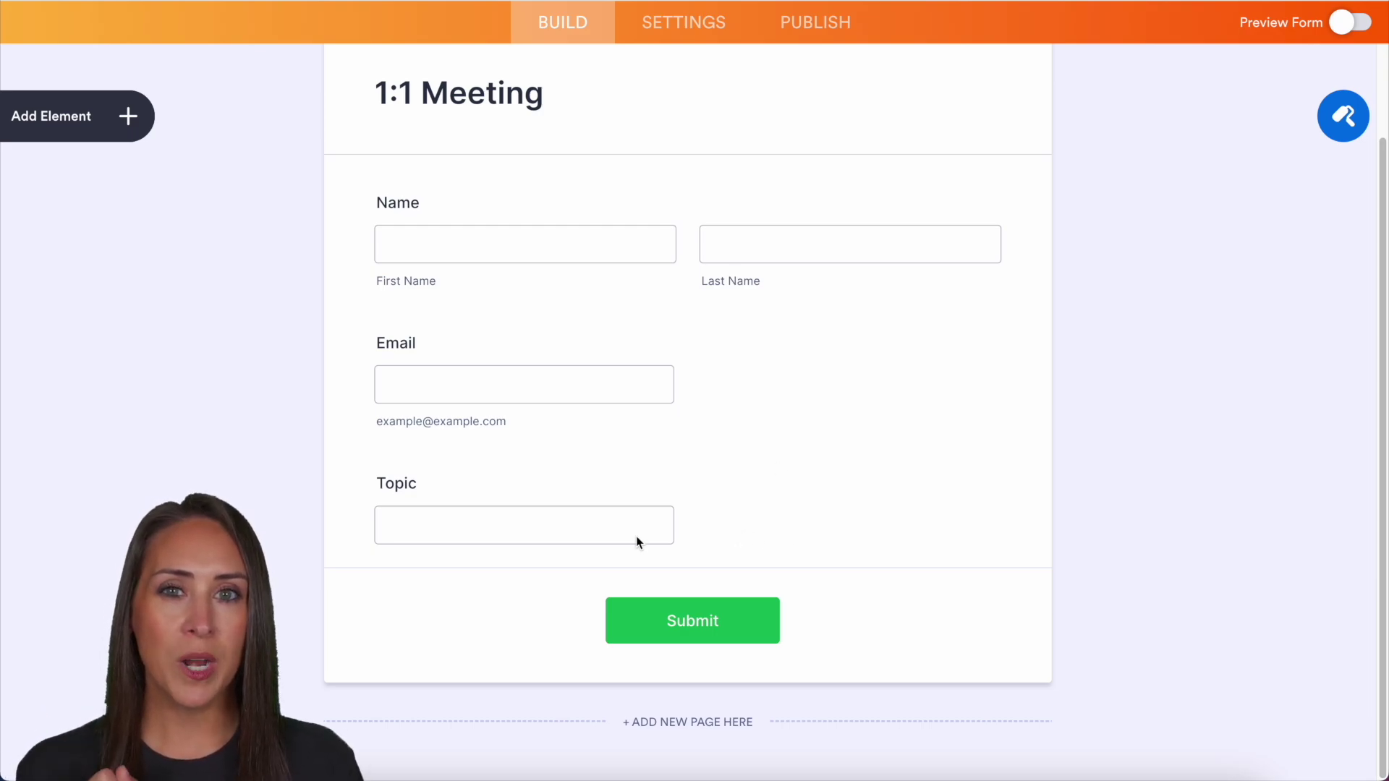
click(119, 119)
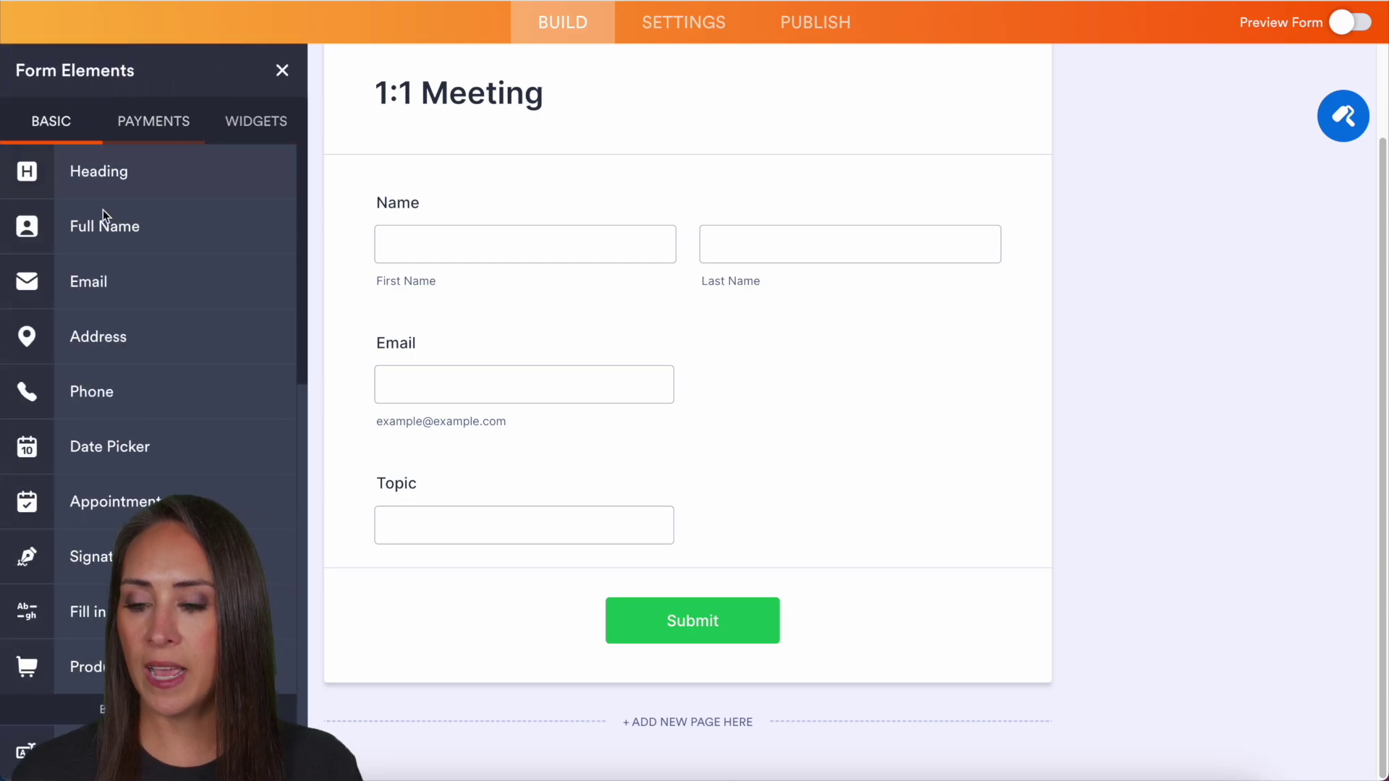
drag(124, 505, 589, 570)
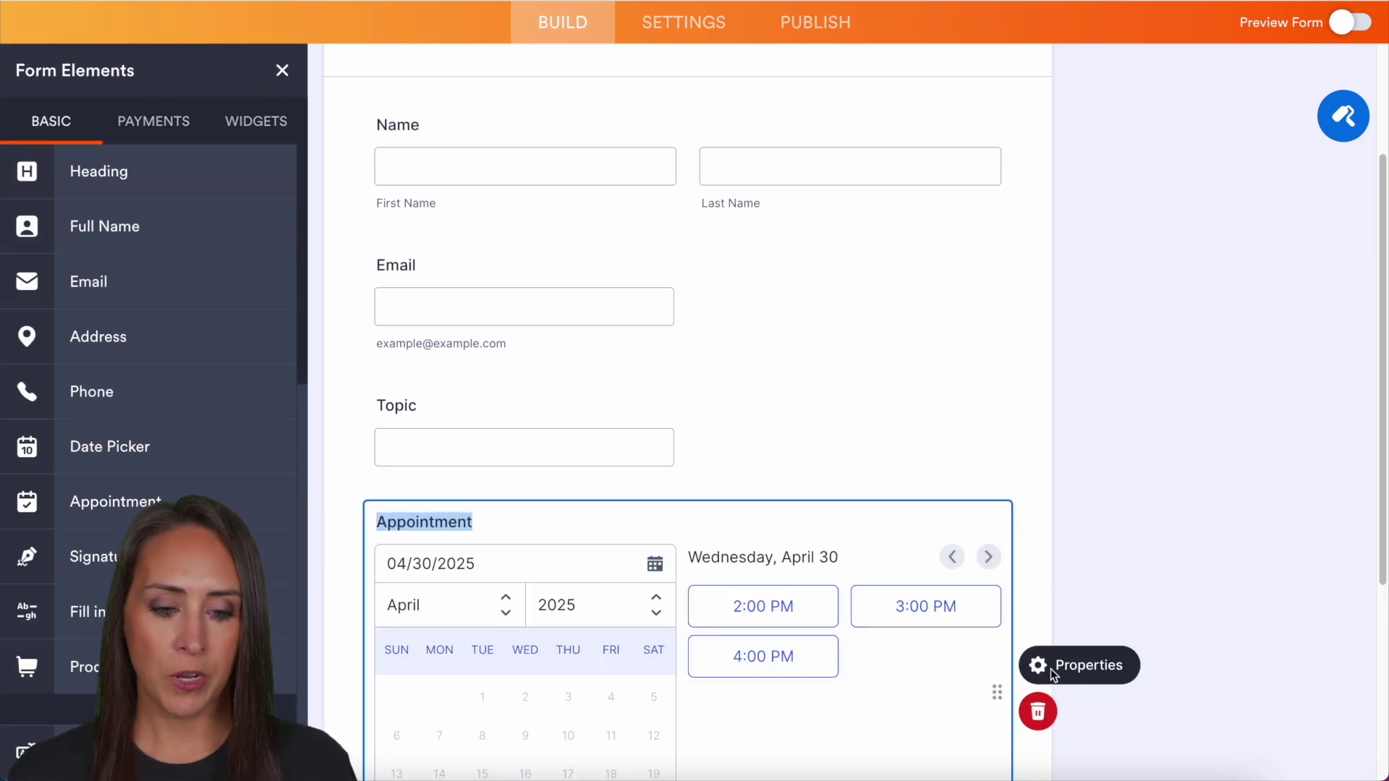
- Turn on Required for the Appointment field, then go back to its Availability settings
click(1058, 667)
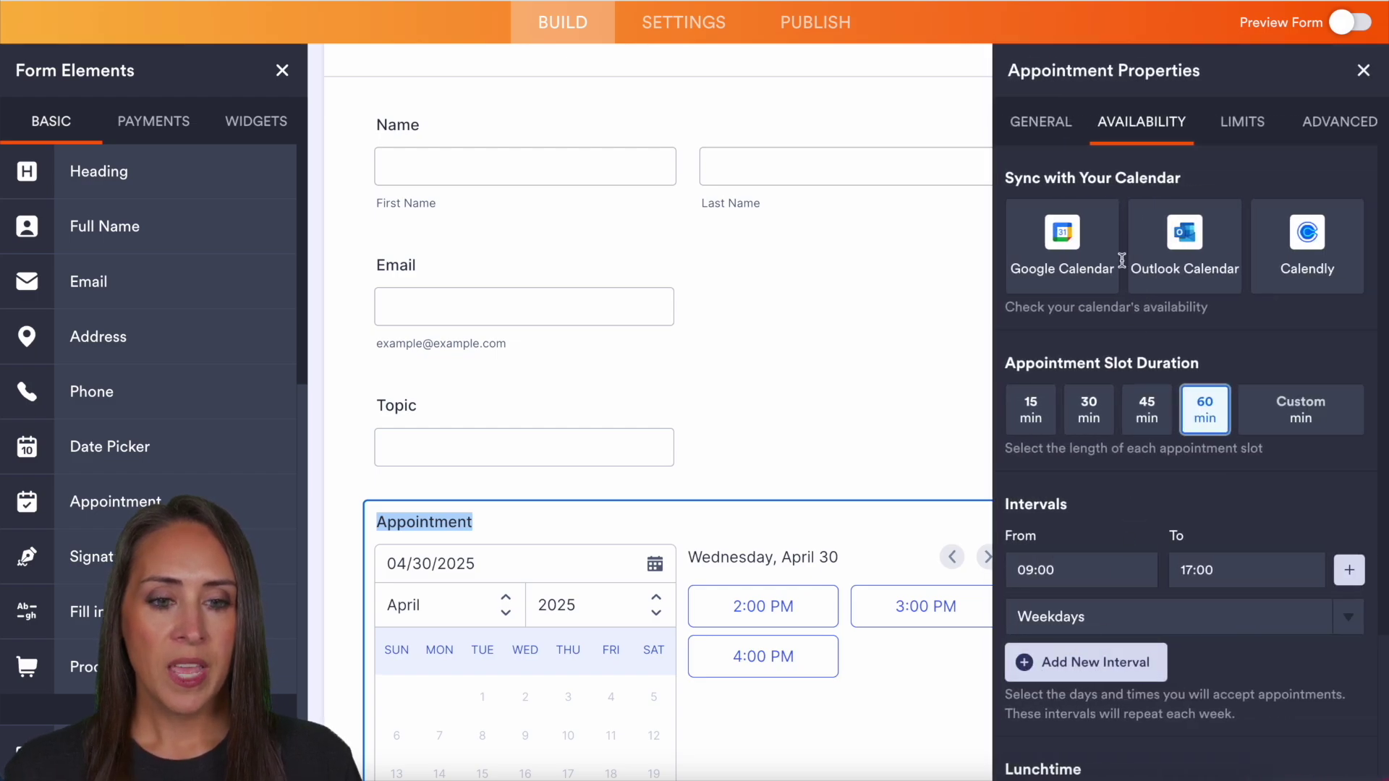
click(1058, 116)
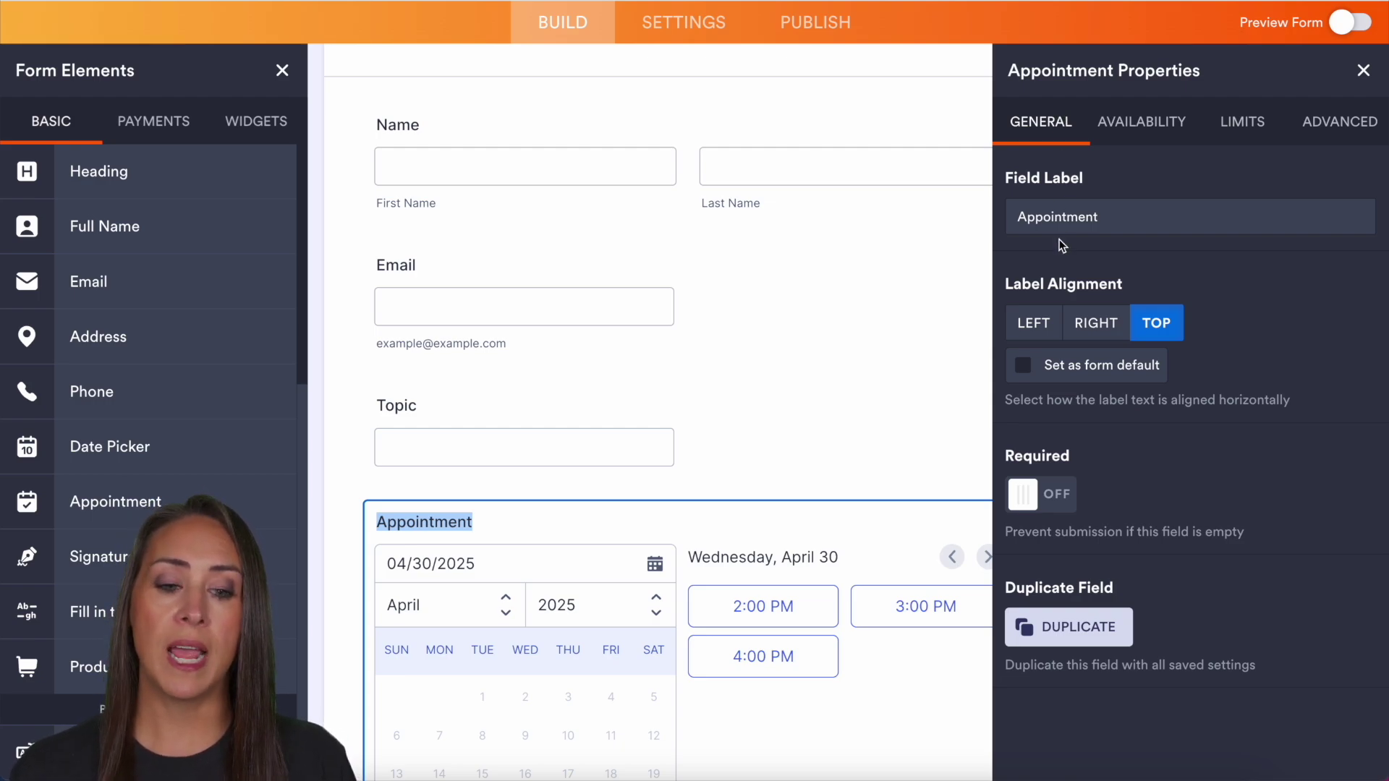
click(1047, 498)
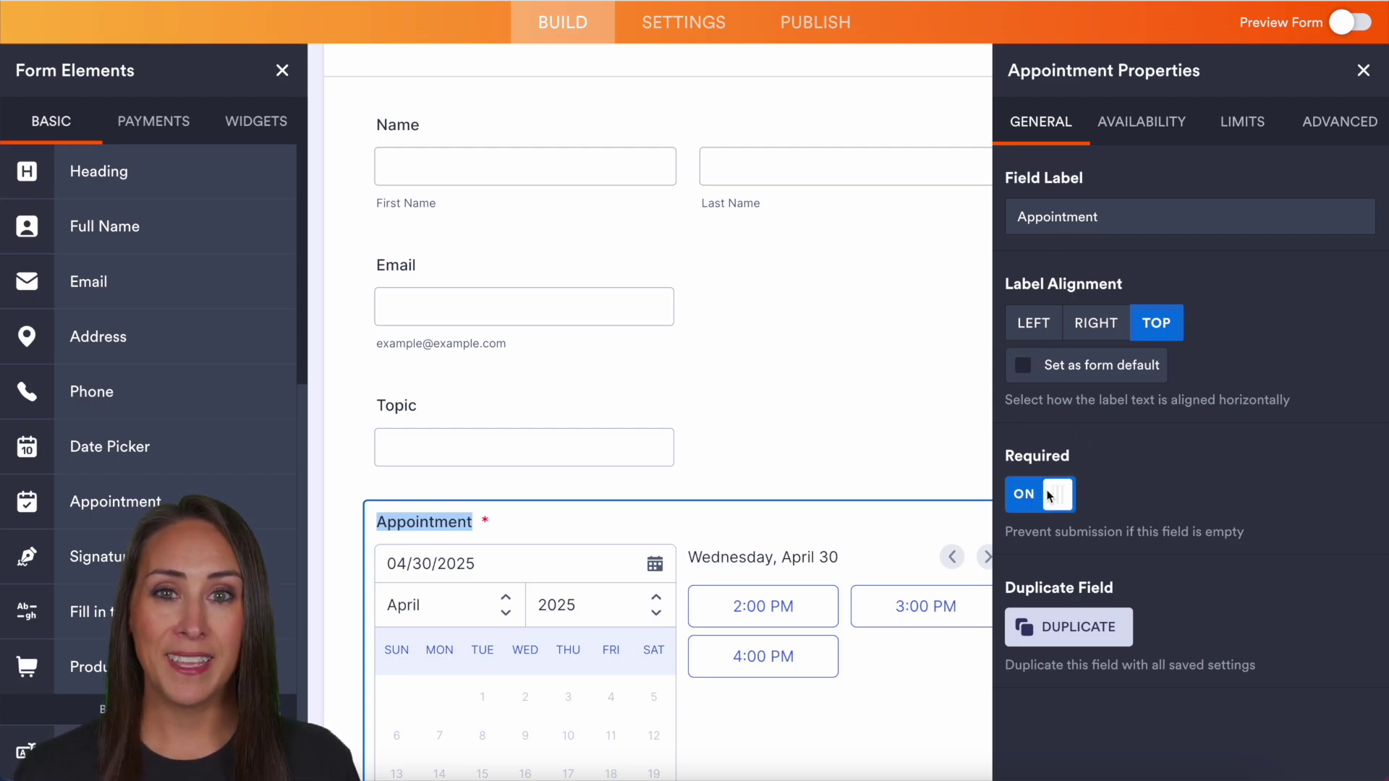
click(1114, 123)
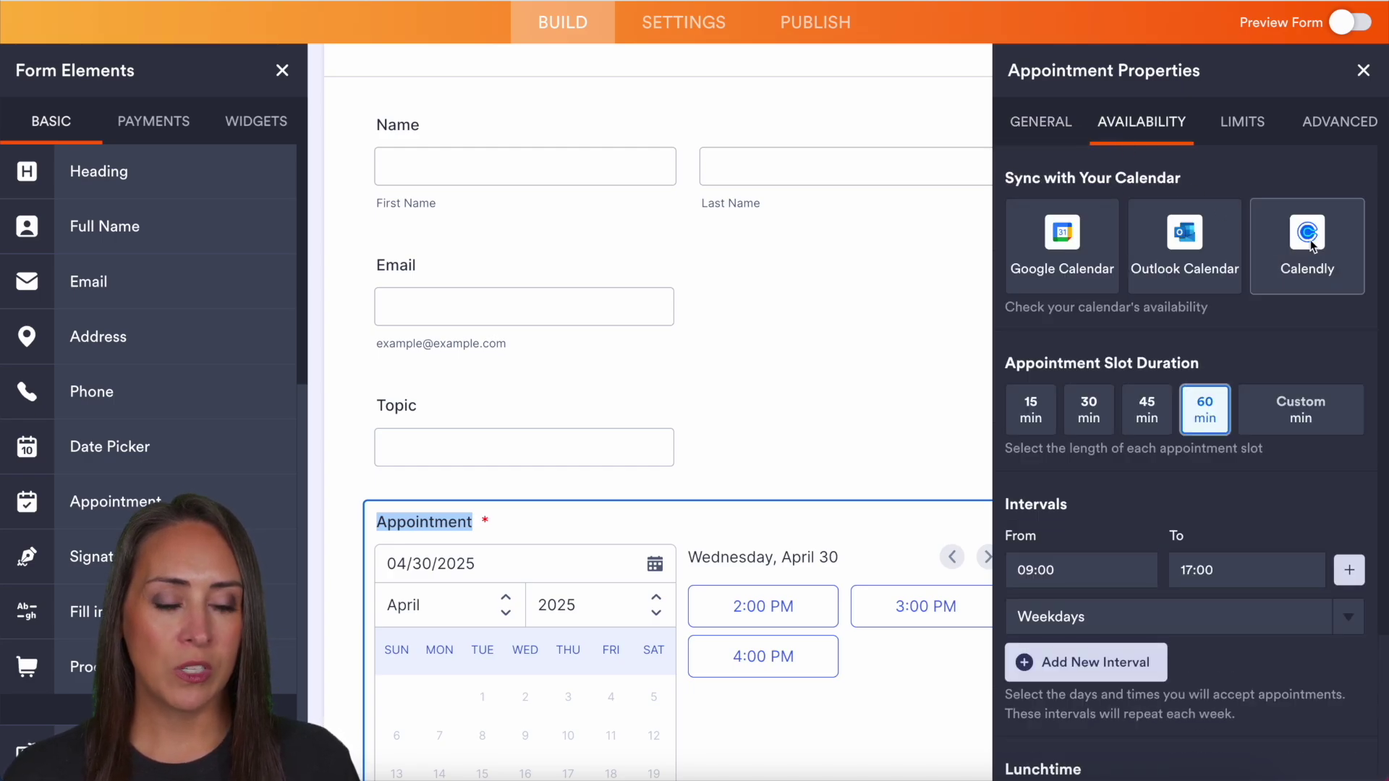
- Connect the Calendly account and choose the New Member 1:1 Consult event
click(1310, 240)
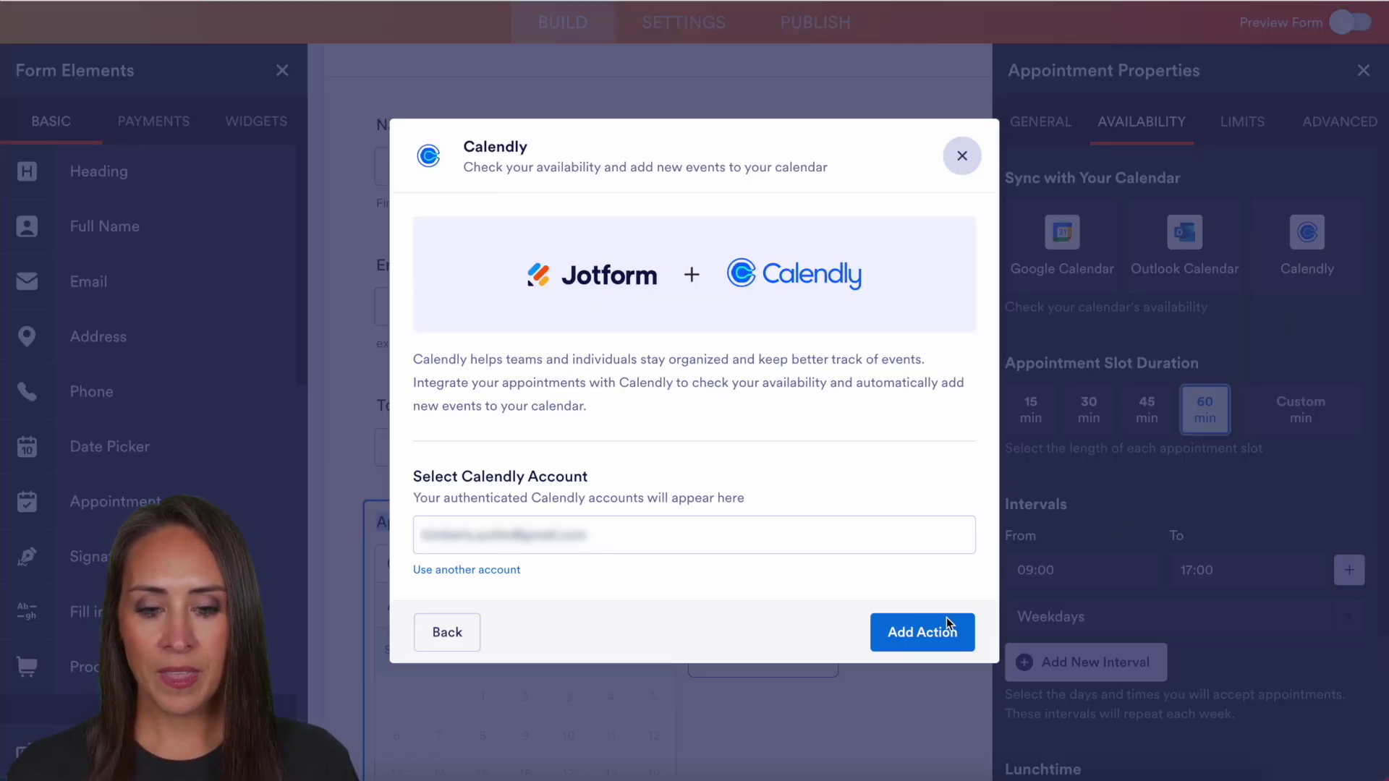
click(930, 632)
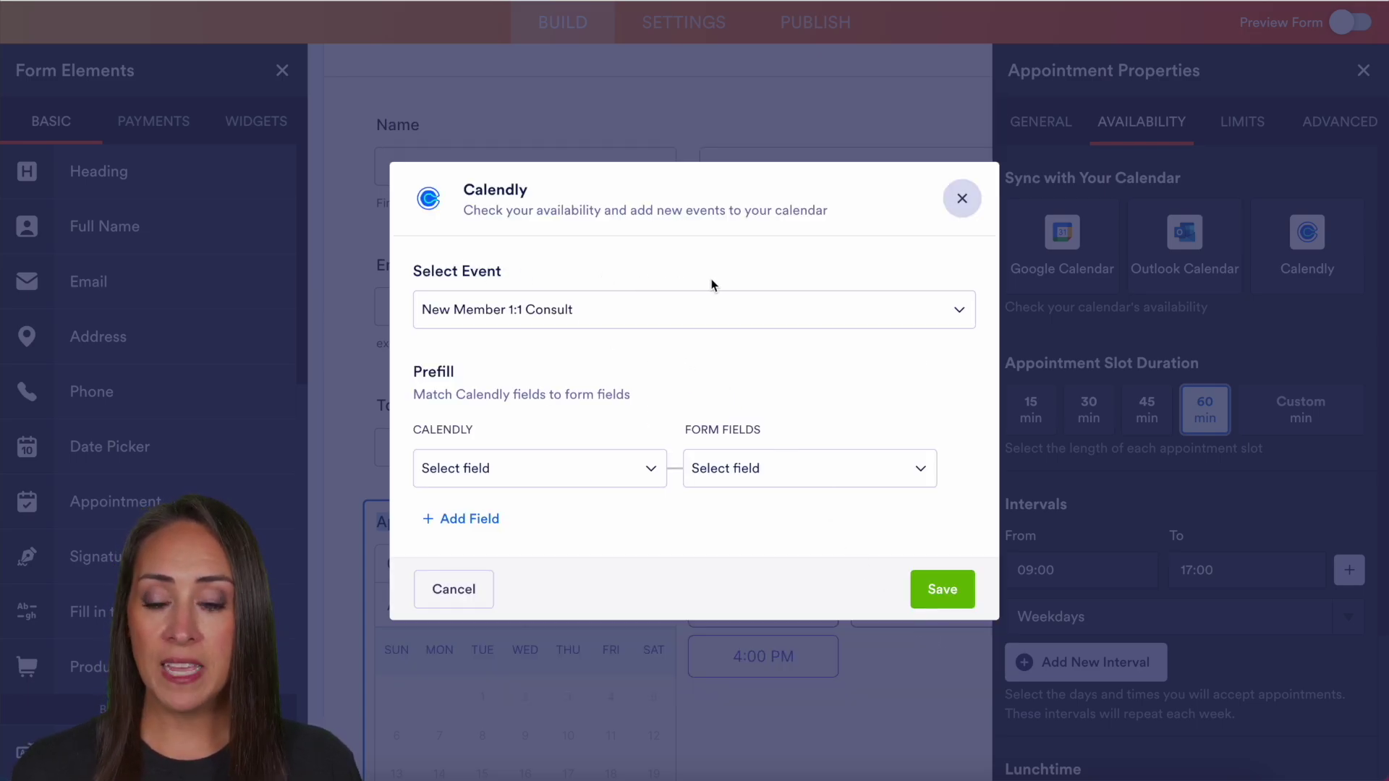
click(731, 312)
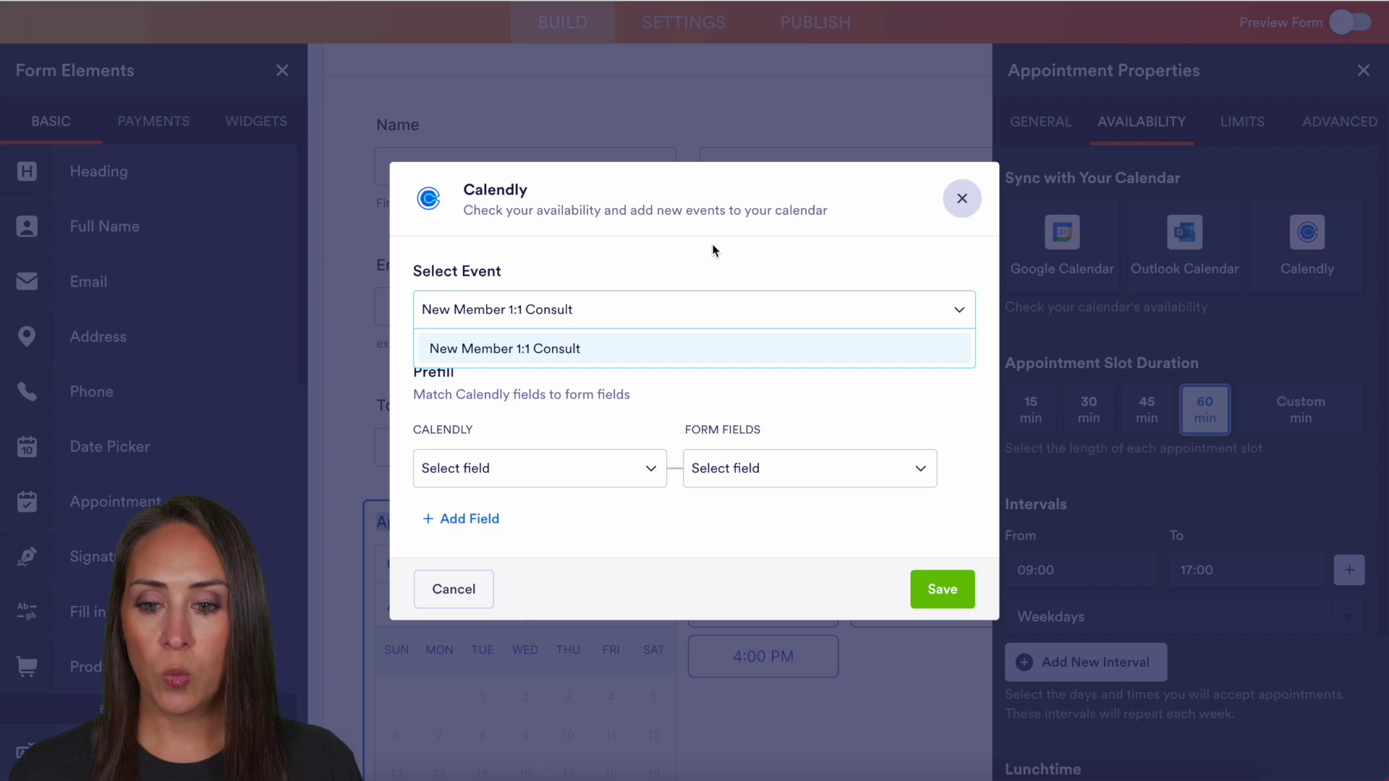
click(749, 284)
- Map Calendly Name and Email to the form's Name and Email fields and save the sync
click(534, 469)
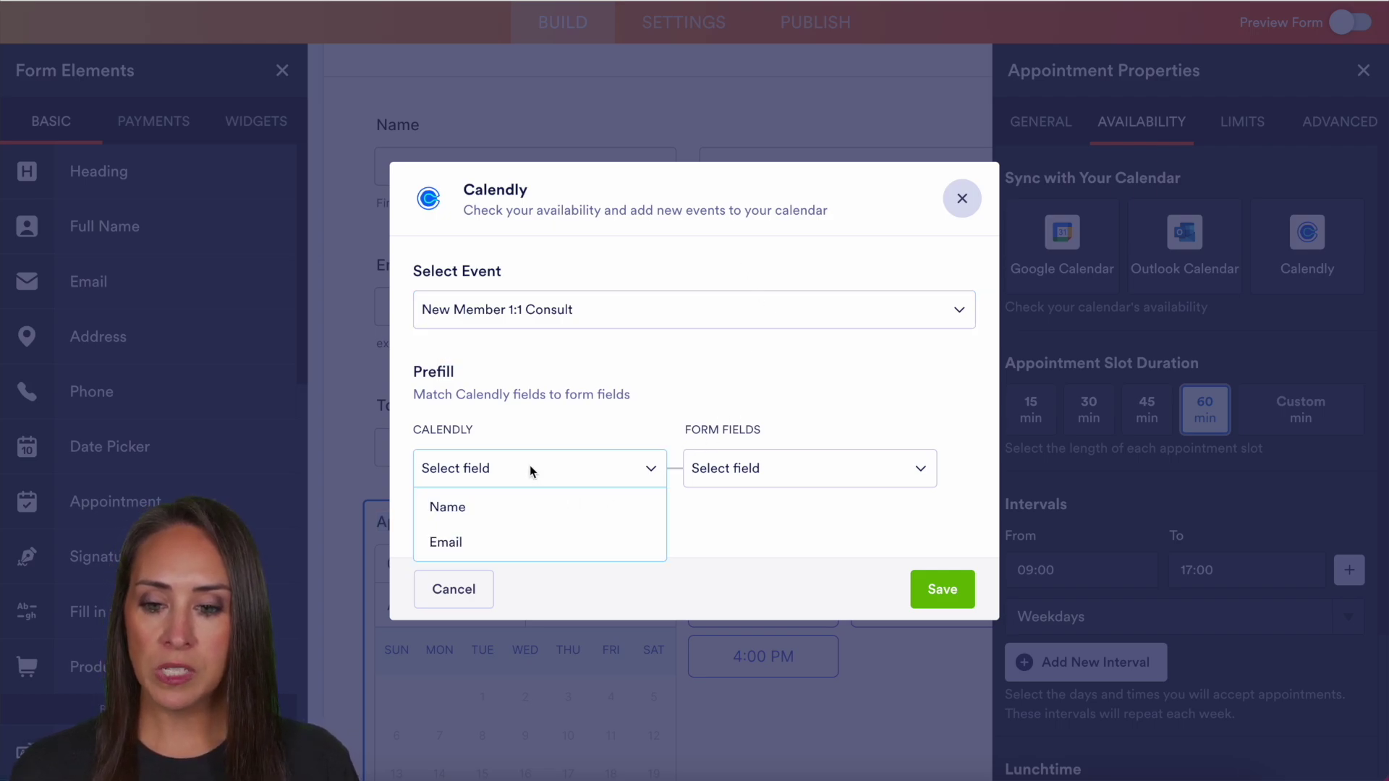
click(496, 508)
click(796, 467)
click(789, 541)
click(481, 521)
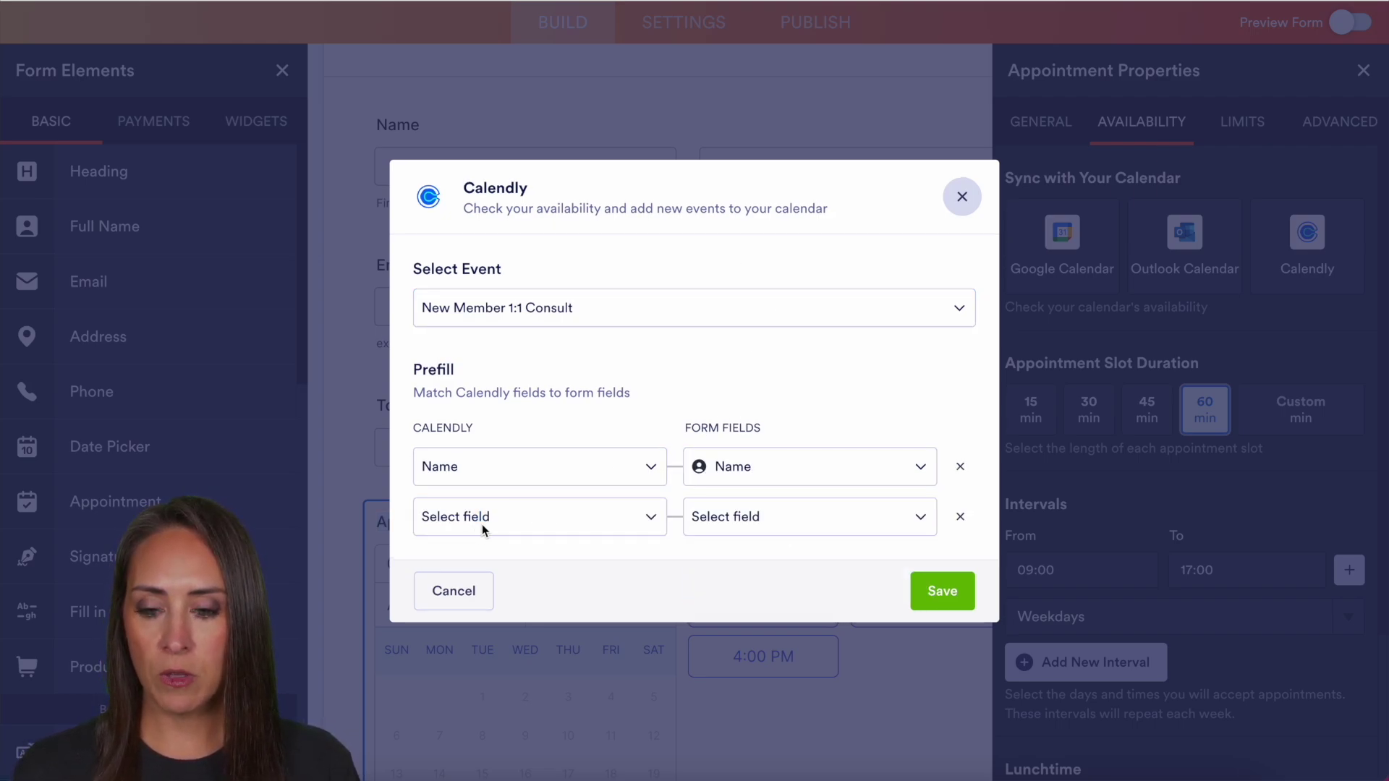
click(492, 525)
click(456, 555)
click(780, 542)
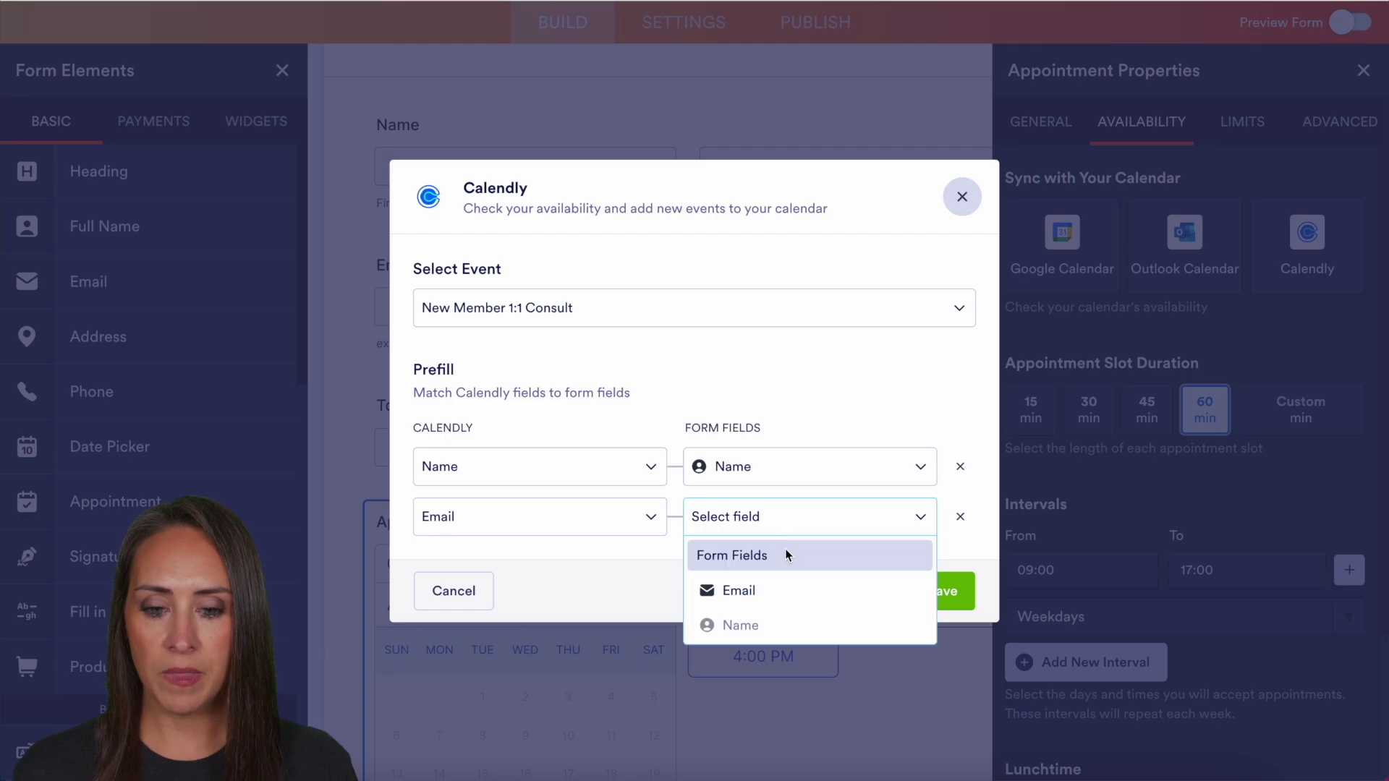
click(775, 594)
click(954, 591)
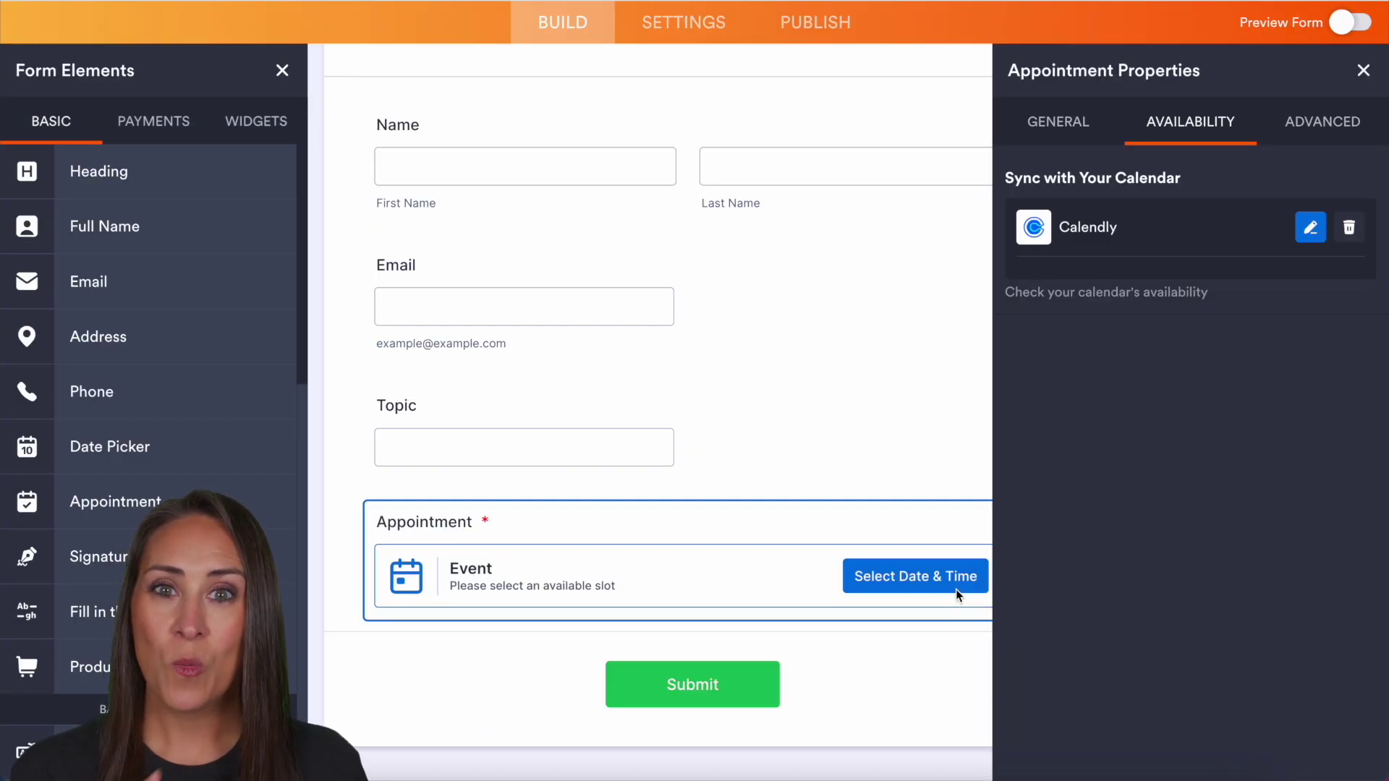
- Review the Appointment field's Advanced settings, keeping America/Chicago as the default time zone
click(1324, 126)
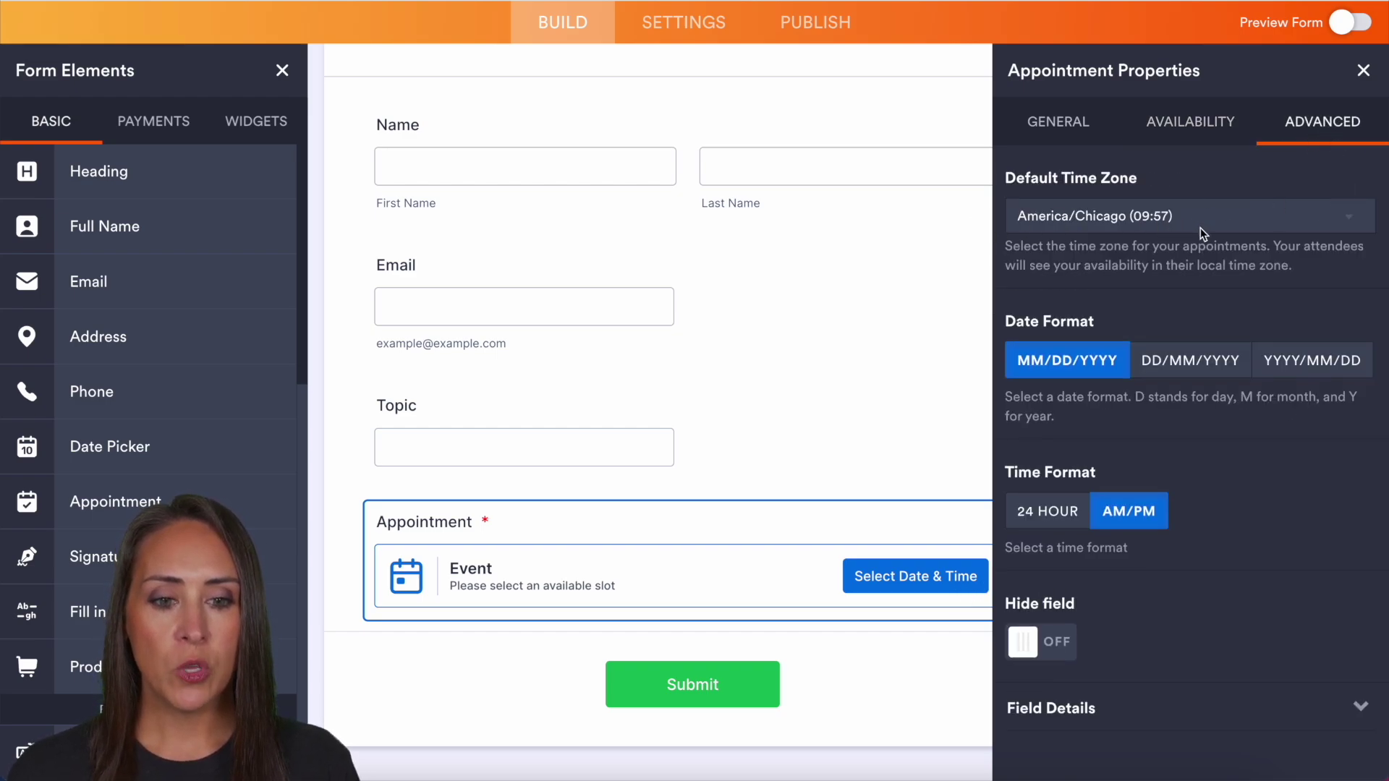
click(1286, 229)
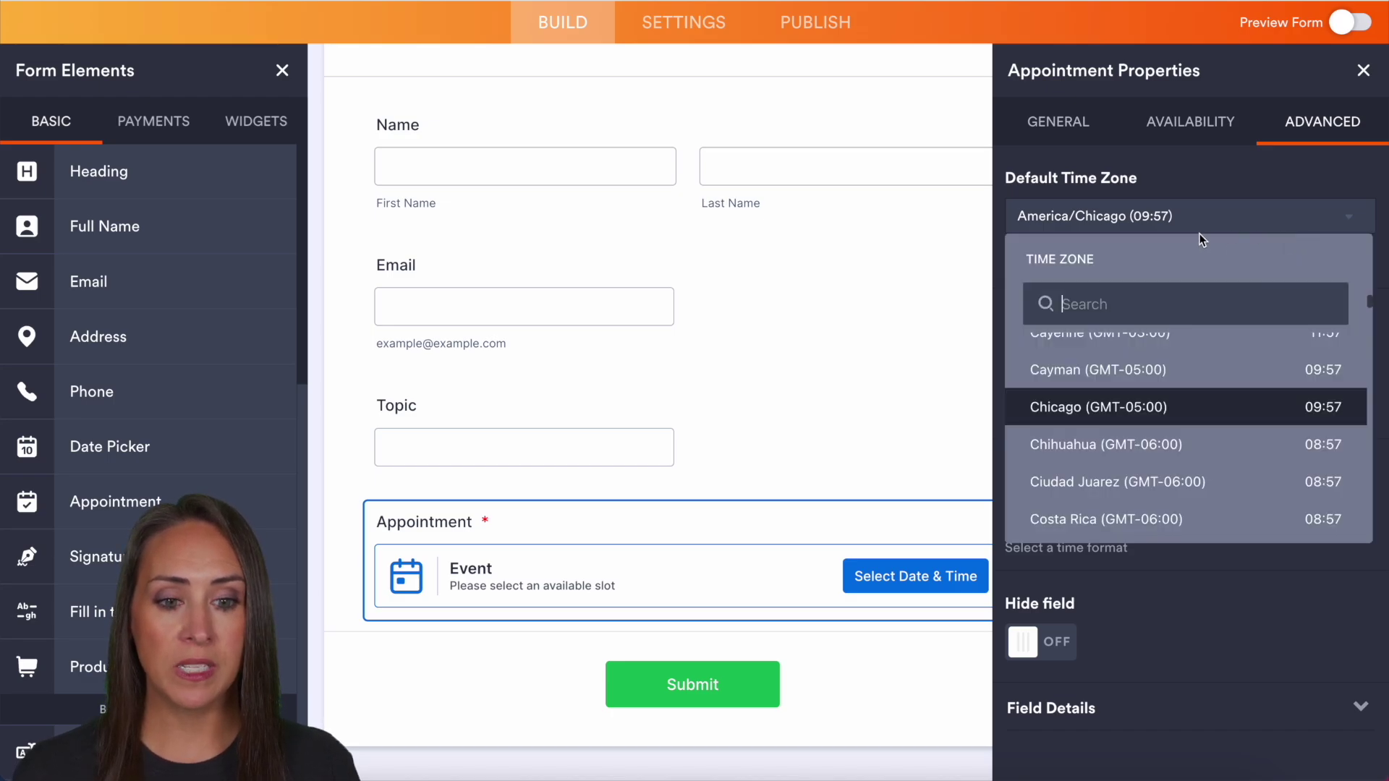
click(1187, 202)
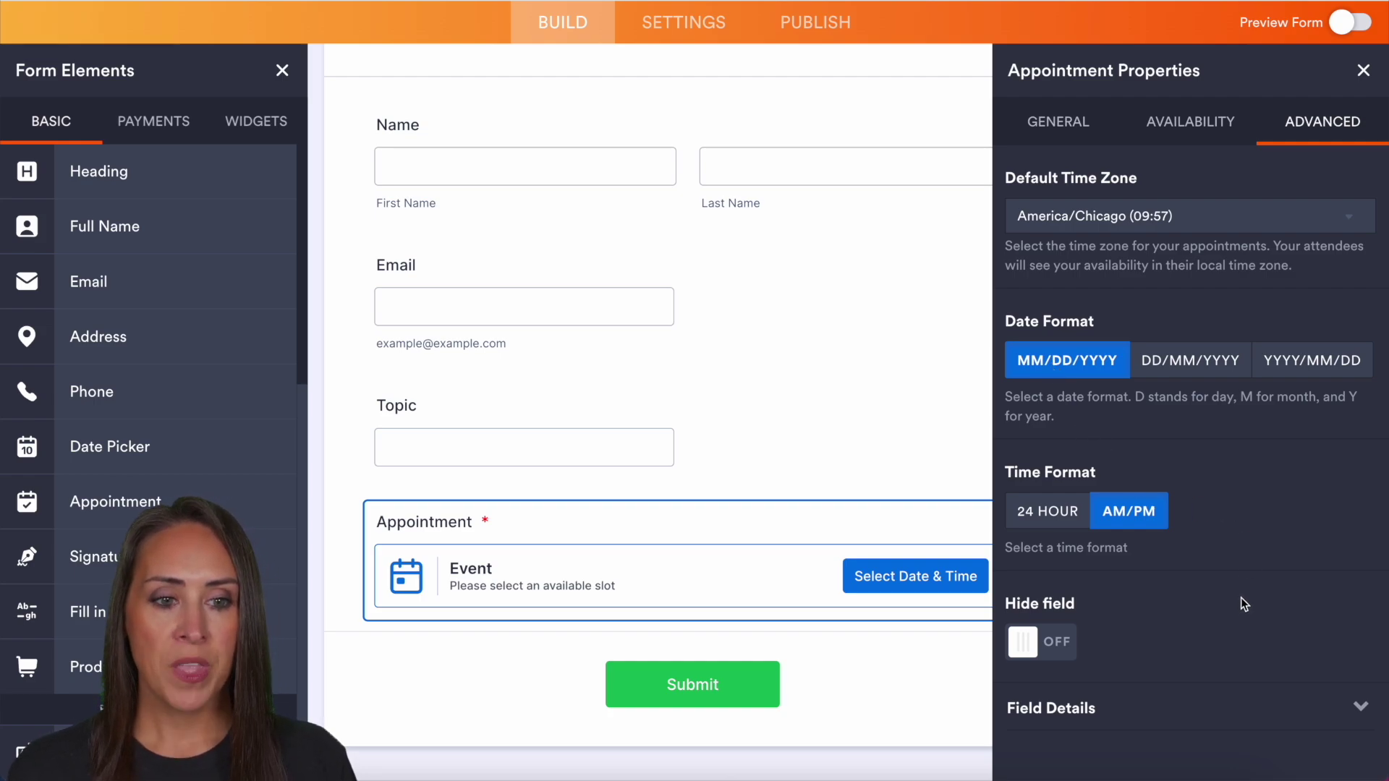
- Switch on Preview Form to see the 1:1 Meeting form as a visitor would
click(1343, 25)
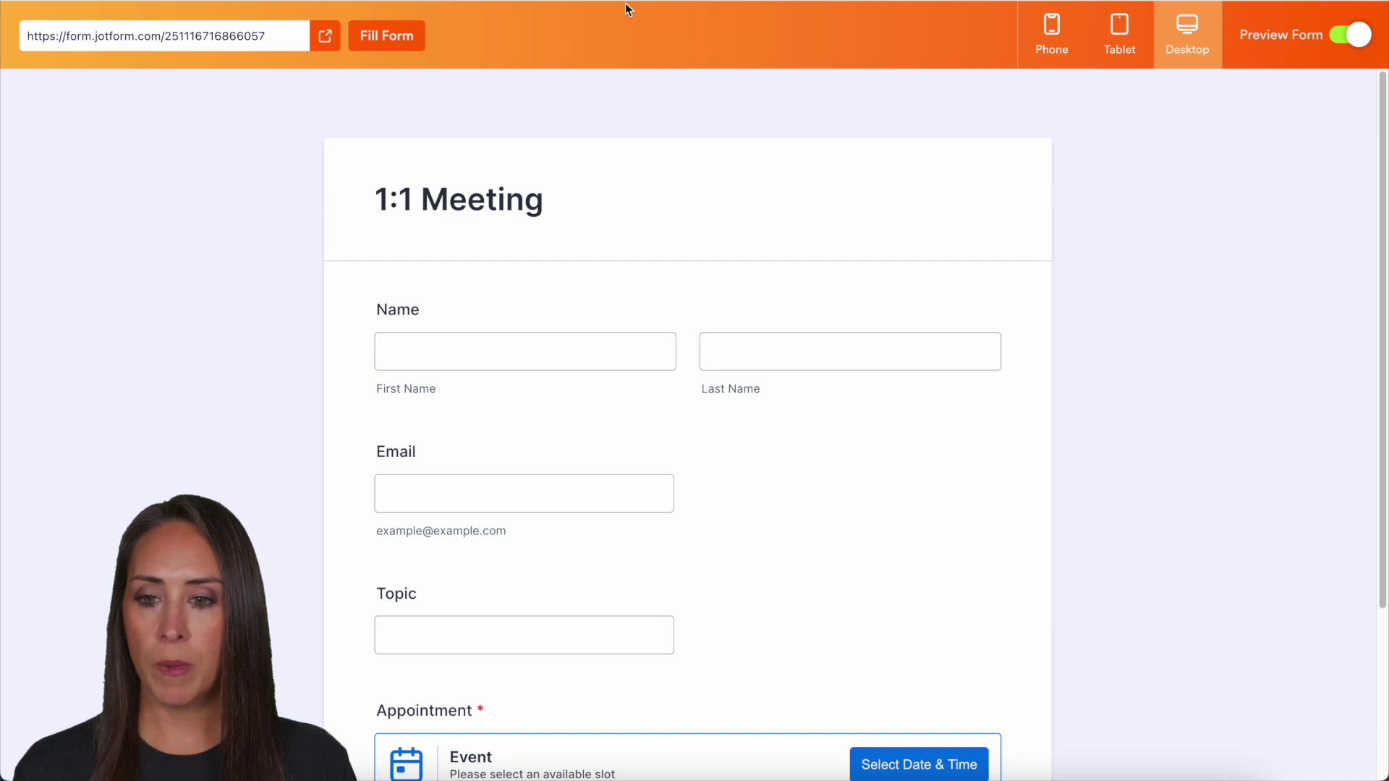
- Auto-fill the preview form with sample answers, including the Topic field
click(384, 36)
scroll(430, 151, down, 3)
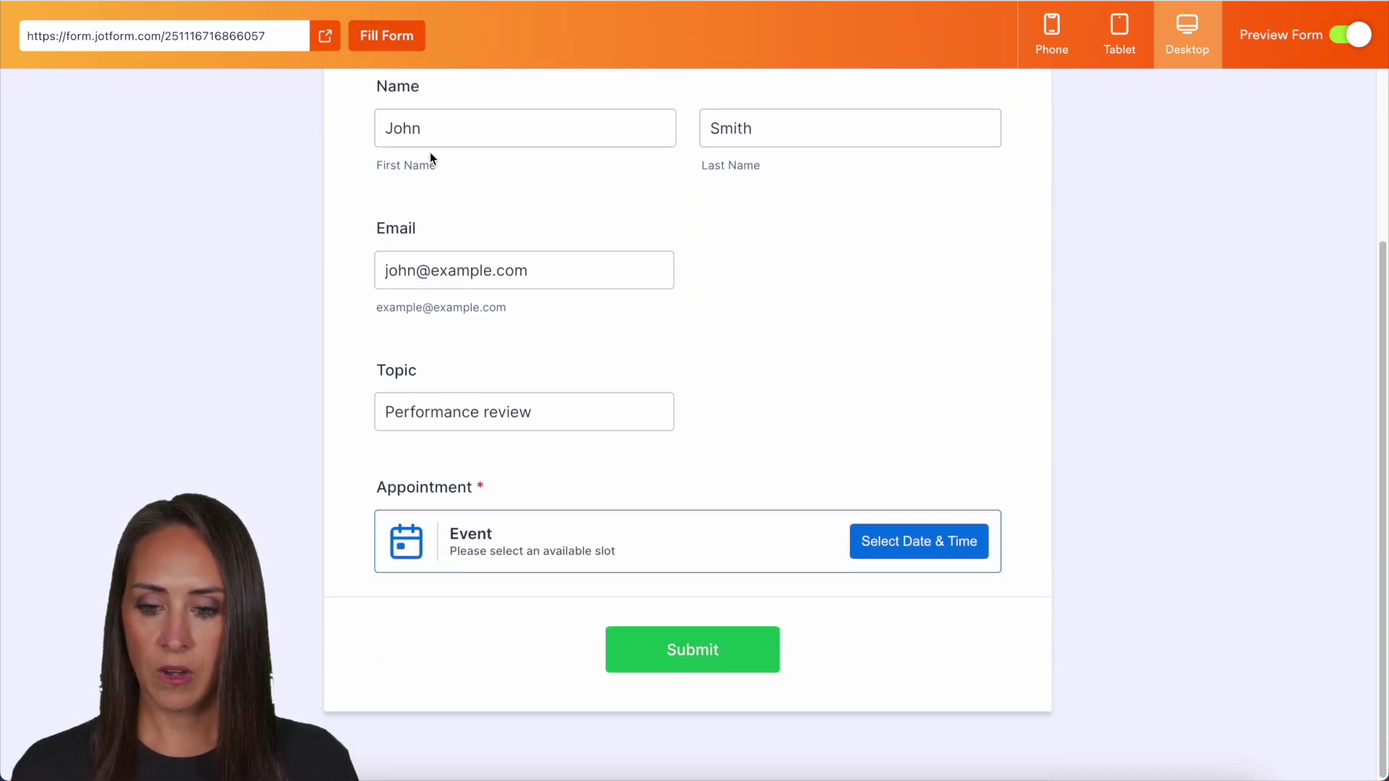
click(565, 422)
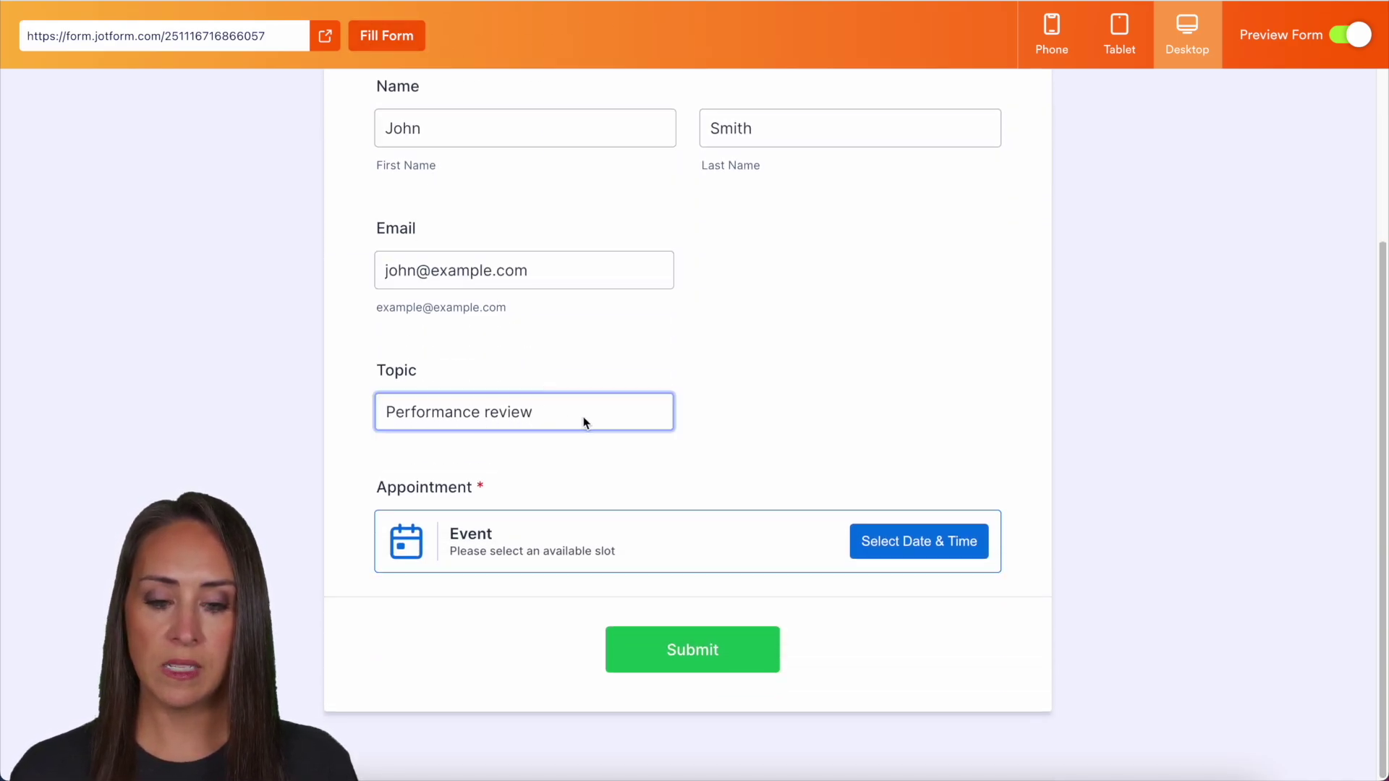
click(909, 514)
- Pick Wednesday, May 7, 2025 in the Calendly booking calendar
click(929, 541)
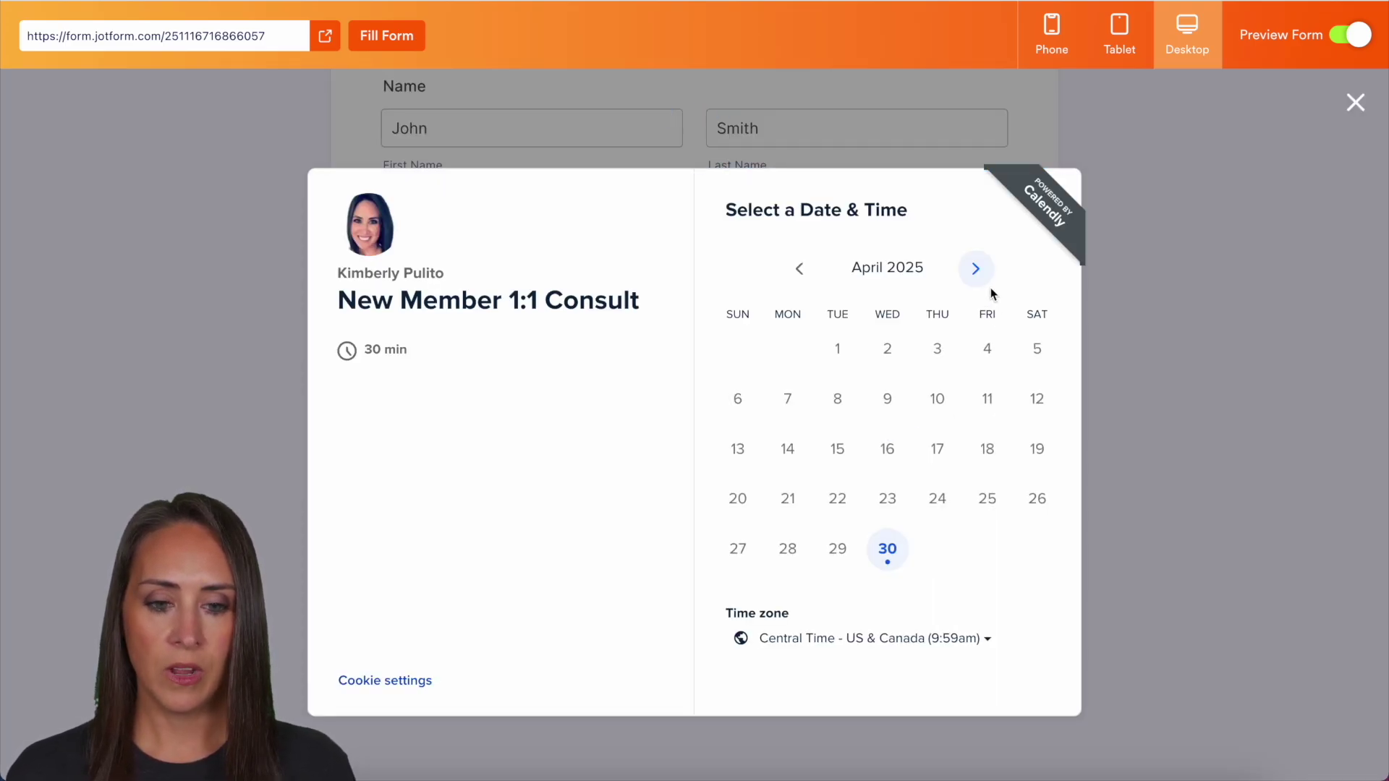
click(981, 282)
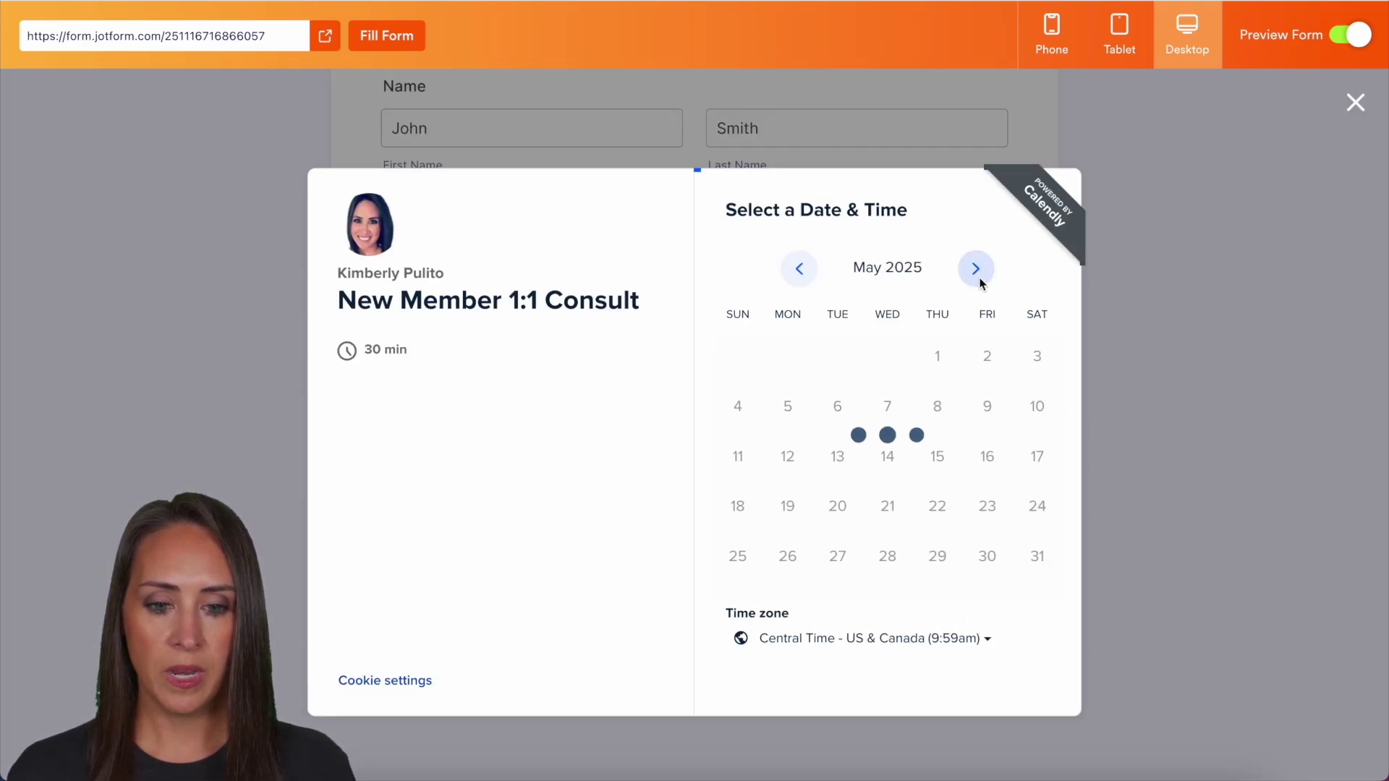
click(889, 406)
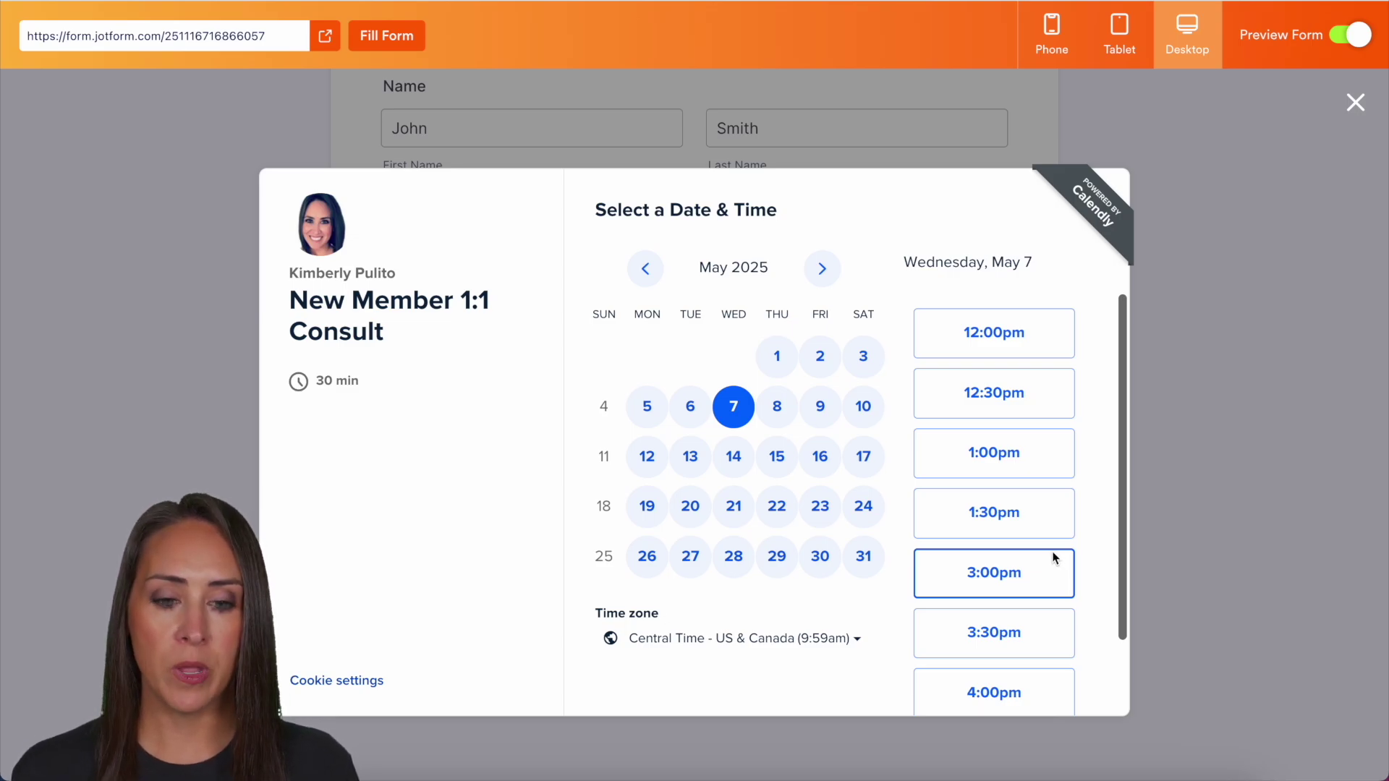
- Schedule the 12:00pm May 7 consult with Zoom as location, then submit the form
click(1005, 340)
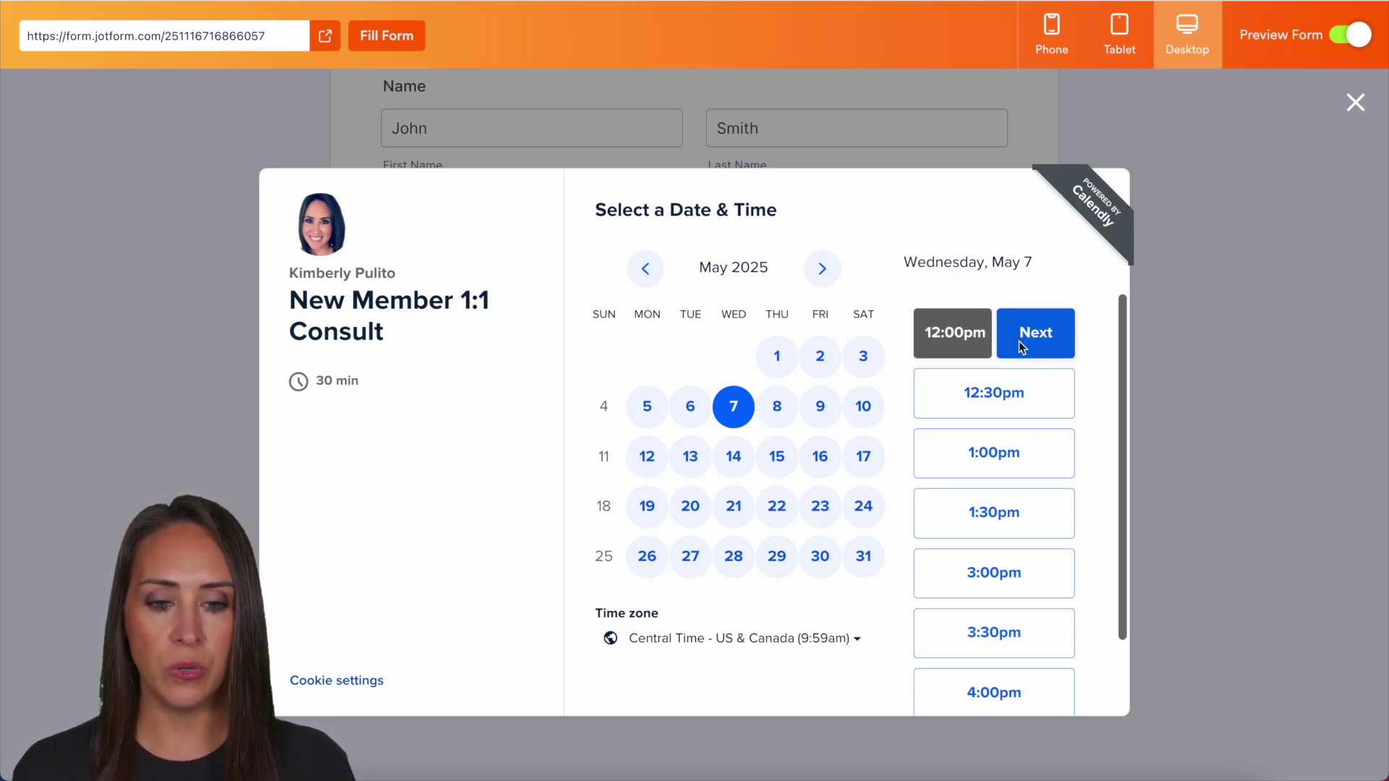
click(1021, 347)
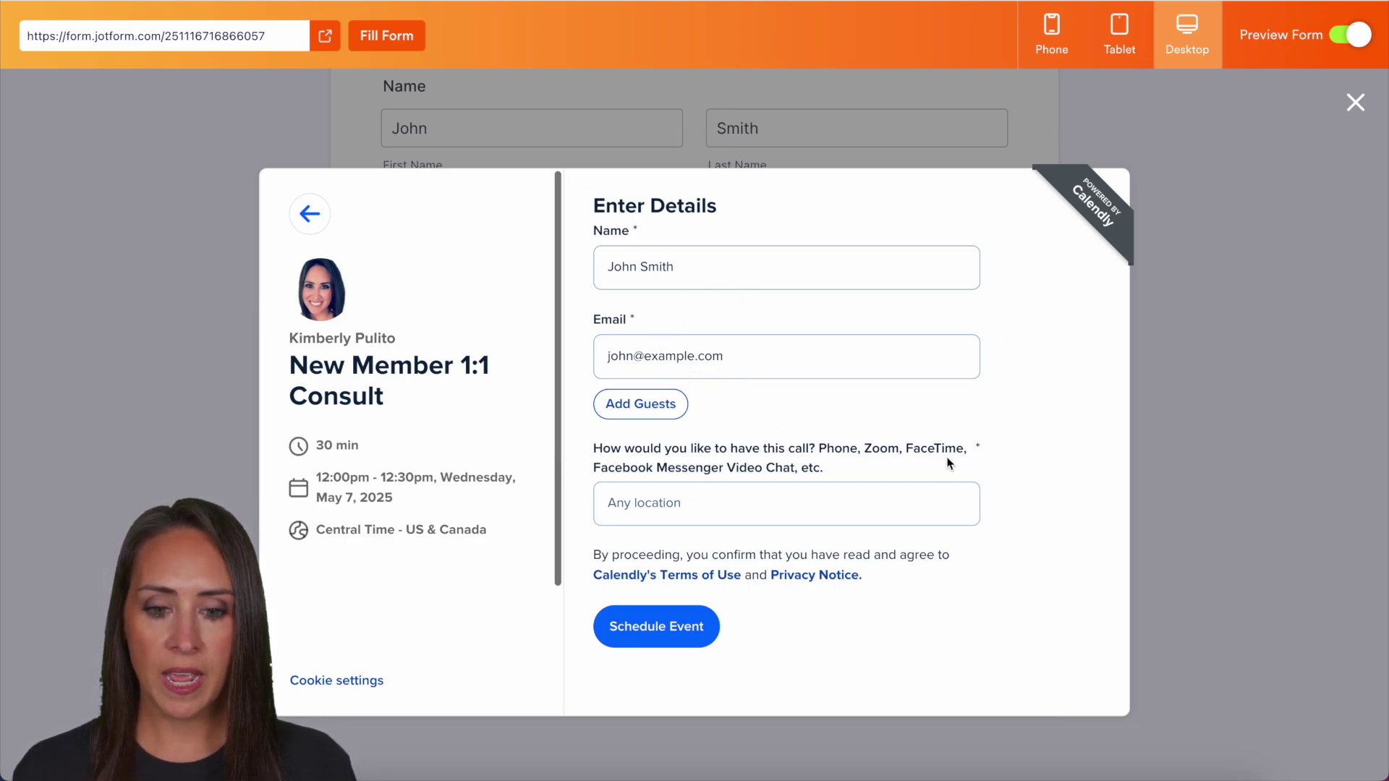
click(780, 505)
text(Zo)
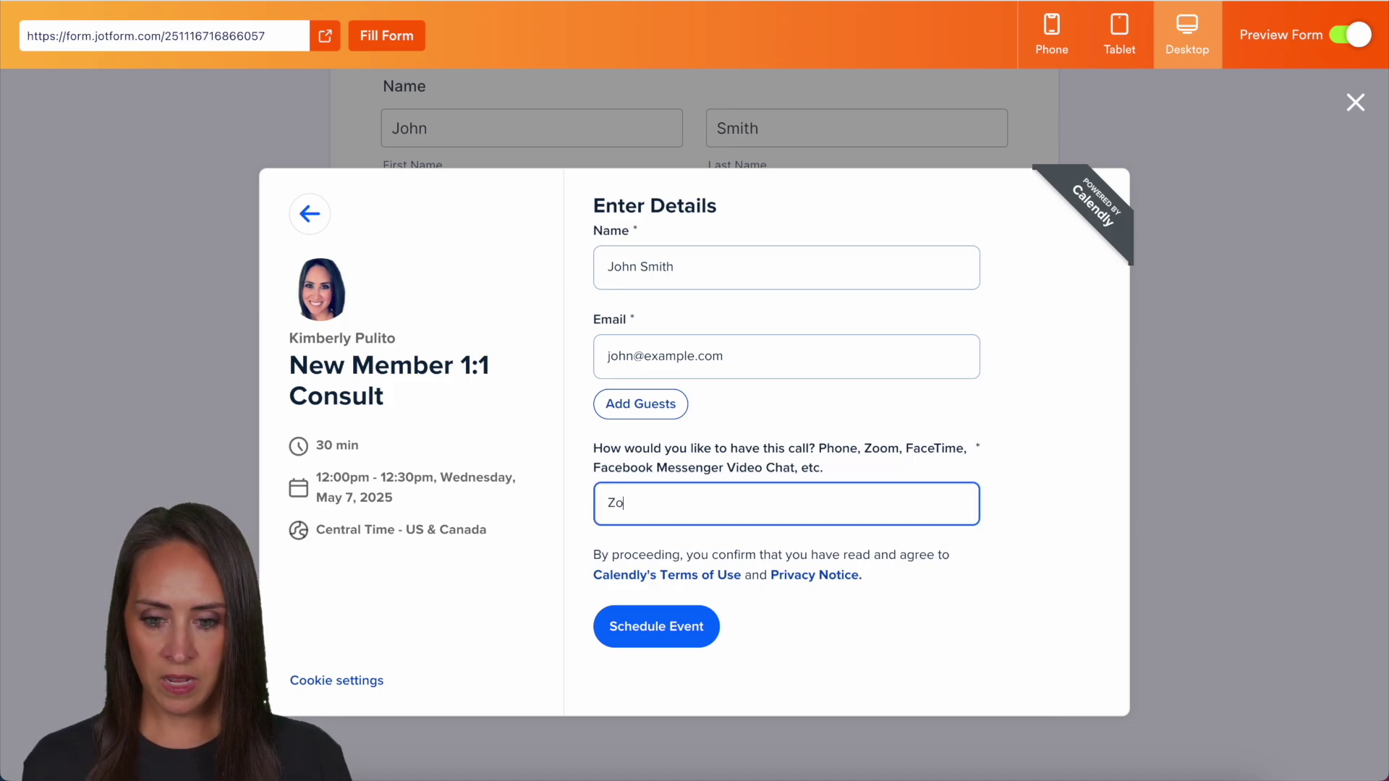
text(om)
click(801, 598)
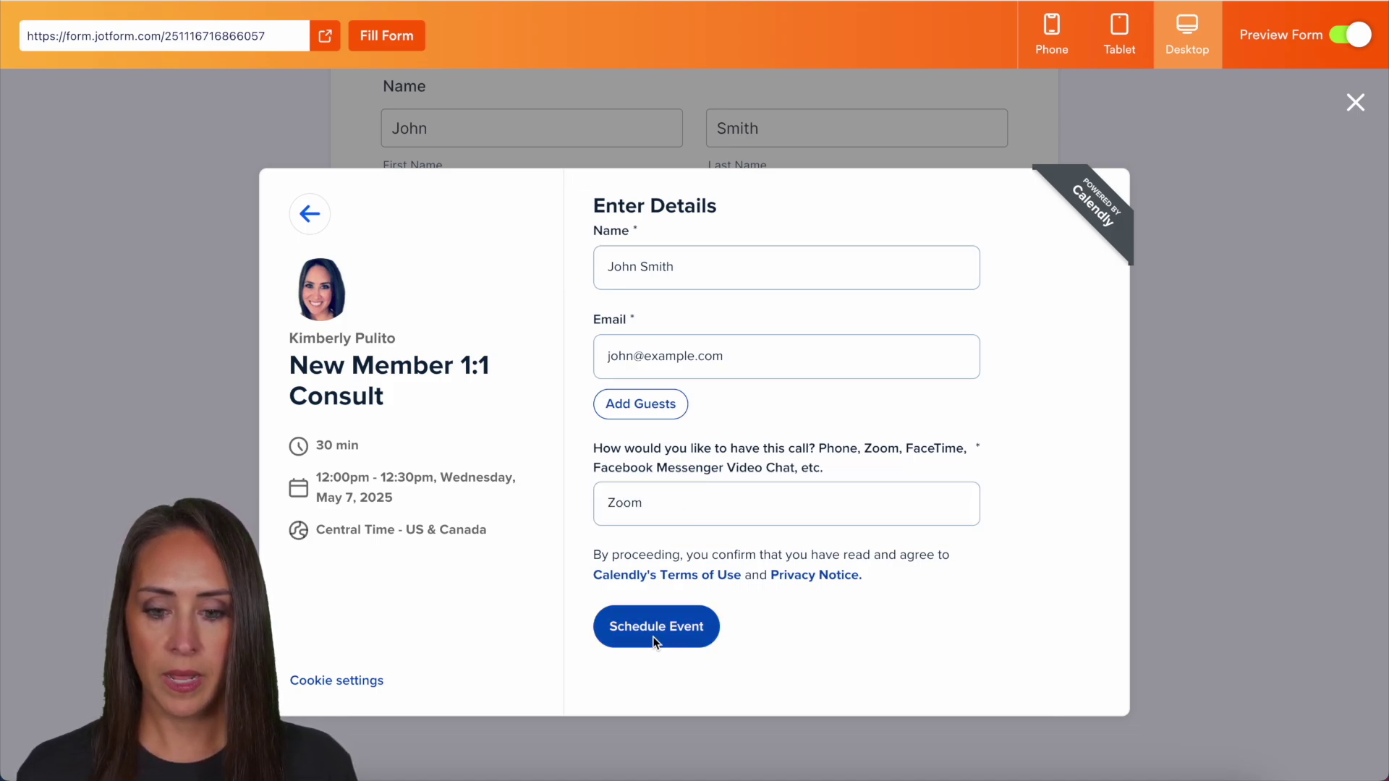
click(653, 638)
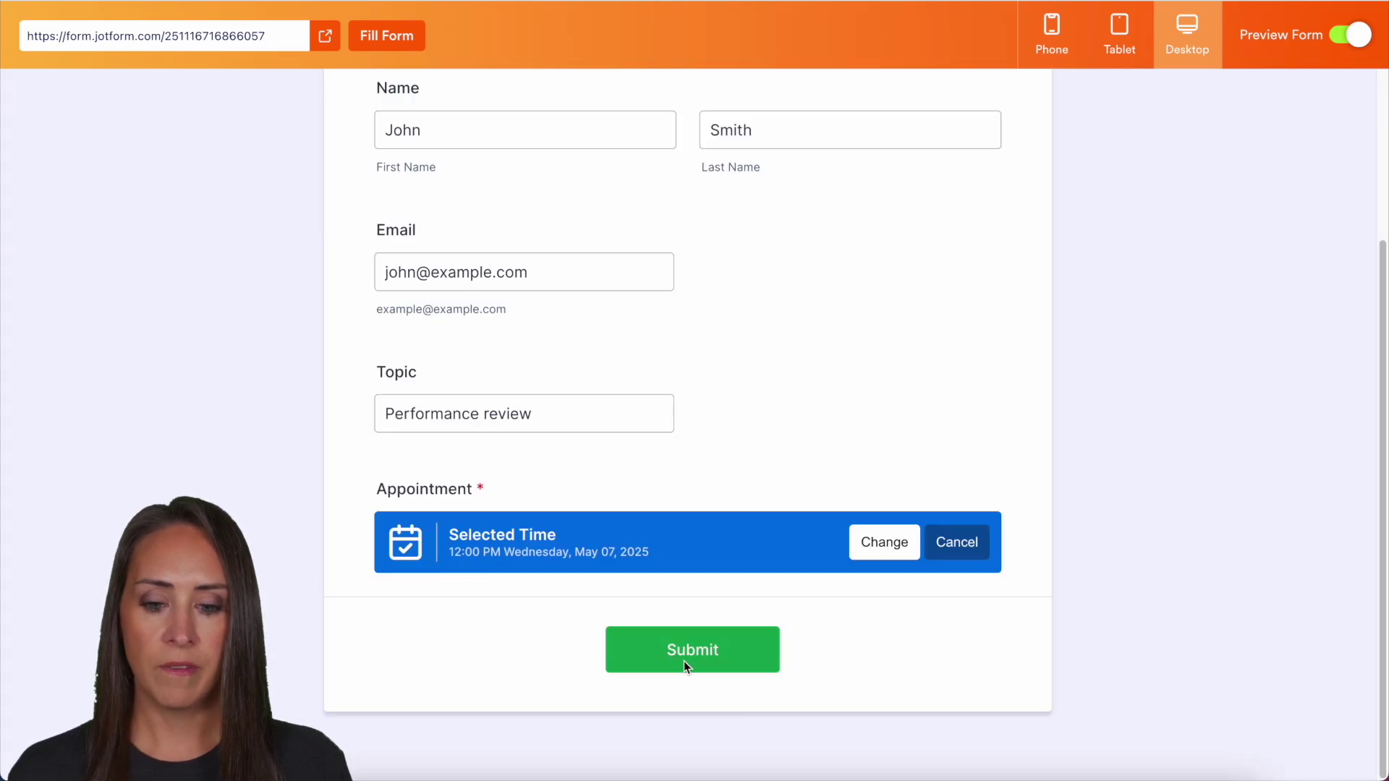
click(699, 662)
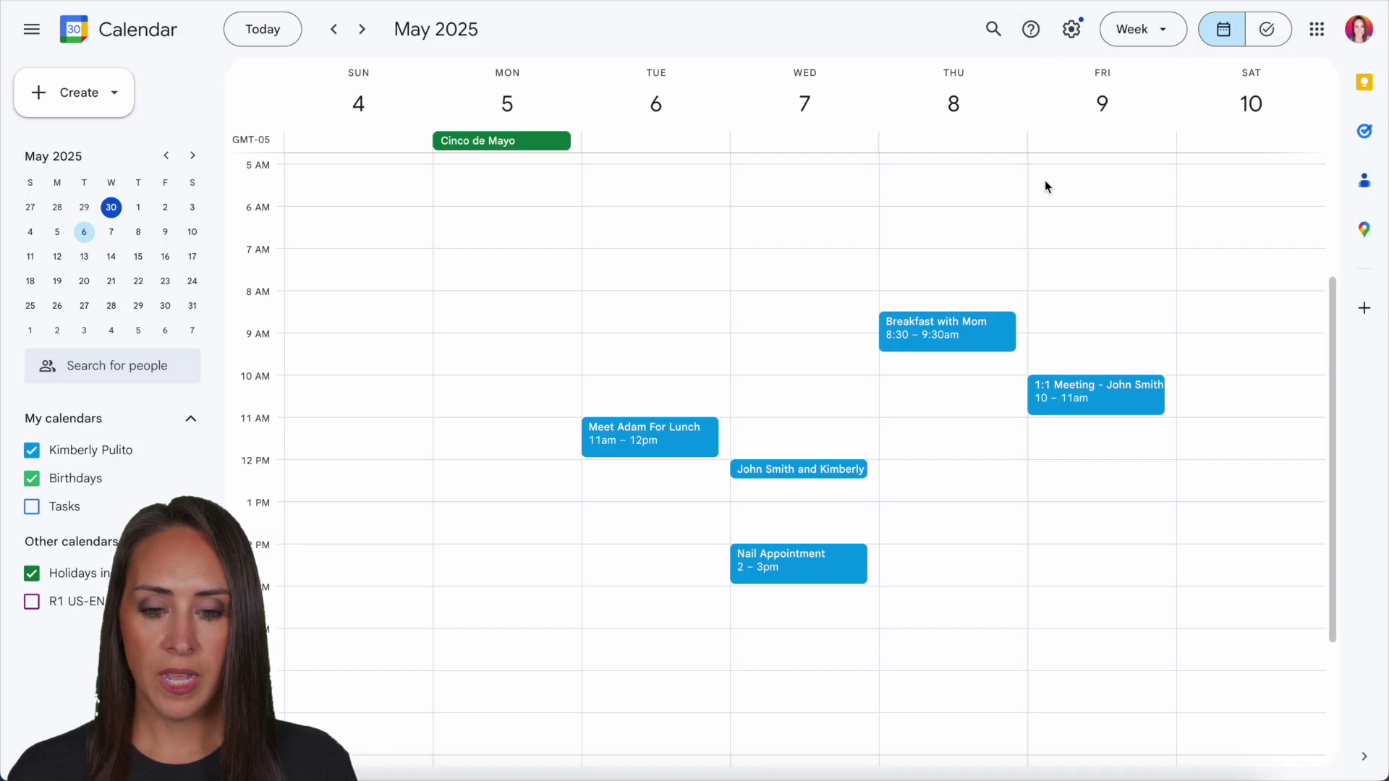
- Open the May 7 12:00–12:30pm event to verify its Zoom location, then close it
double_click(829, 469)
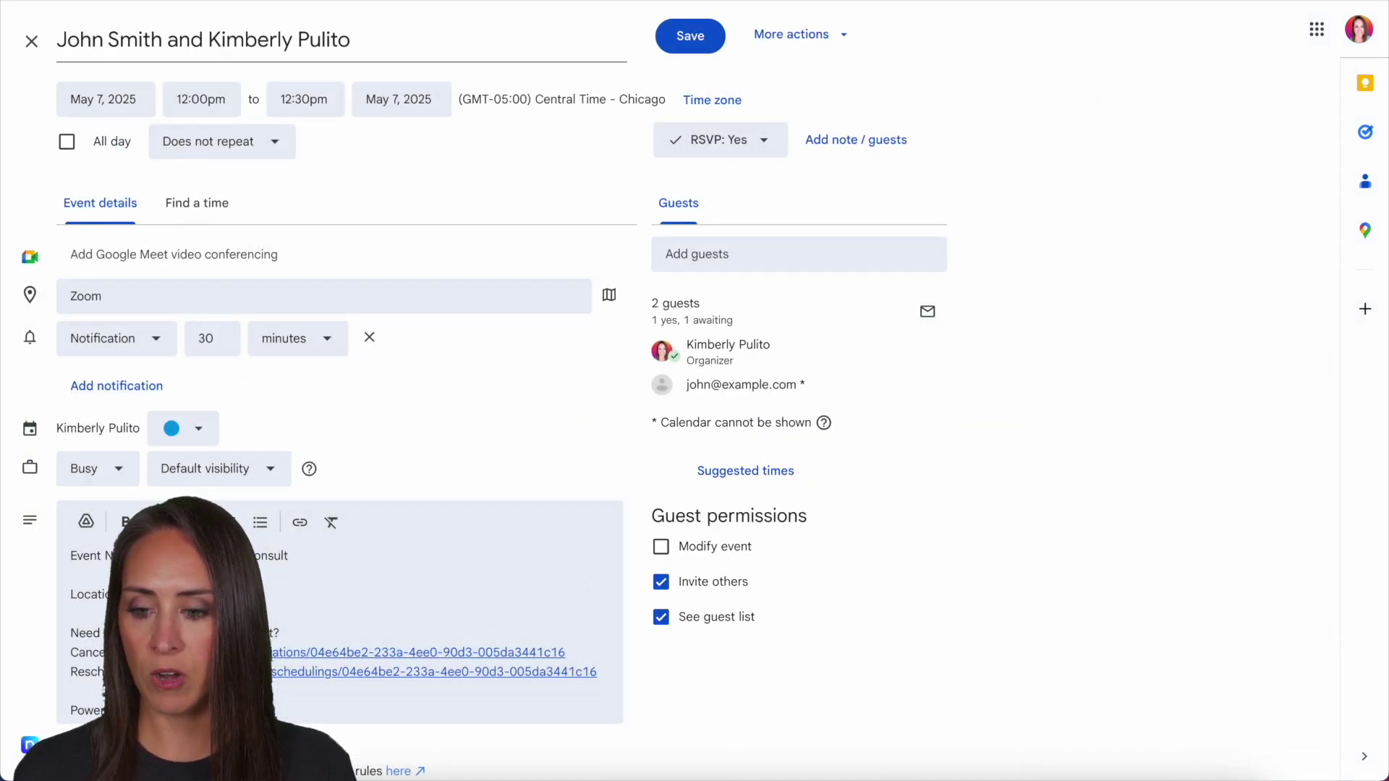
click(32, 41)
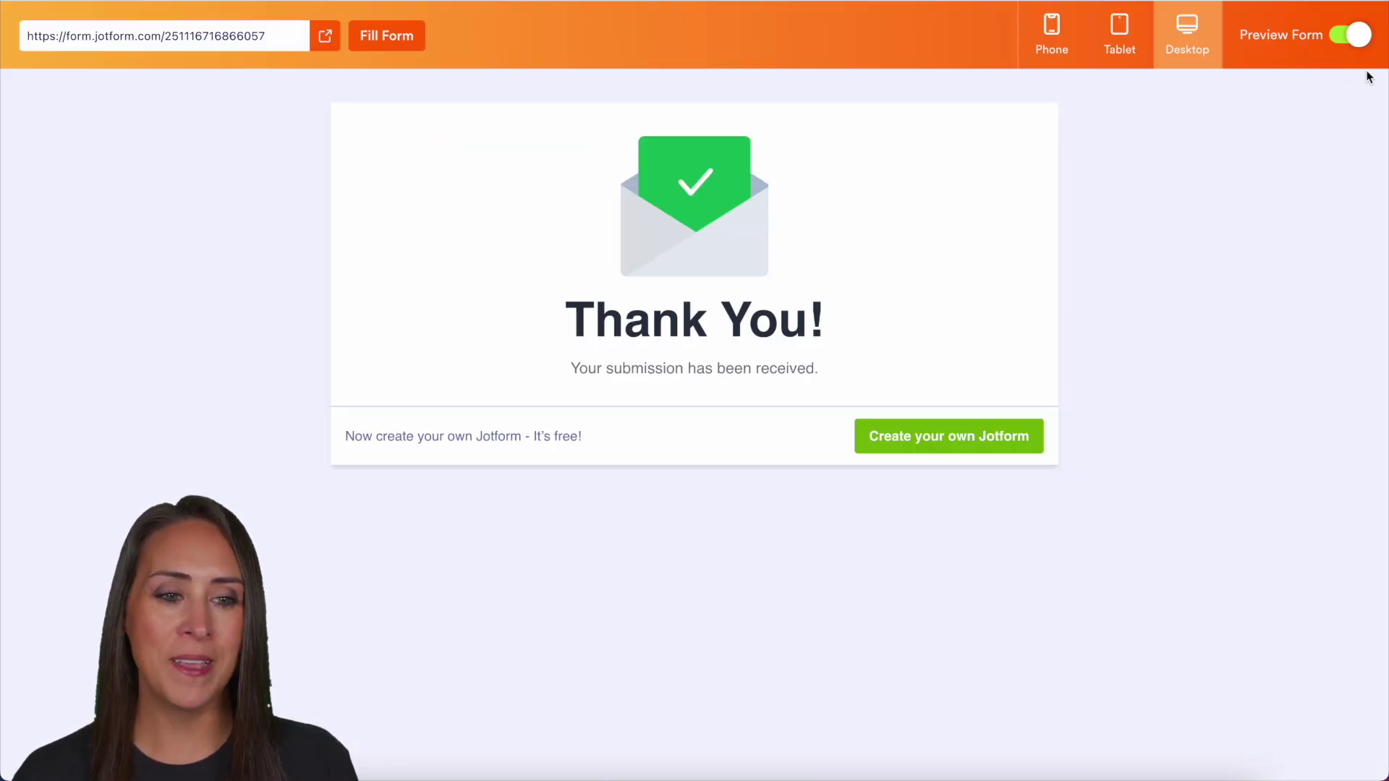
- Turn off Preview Form to return to the Form Builder
click(1346, 24)
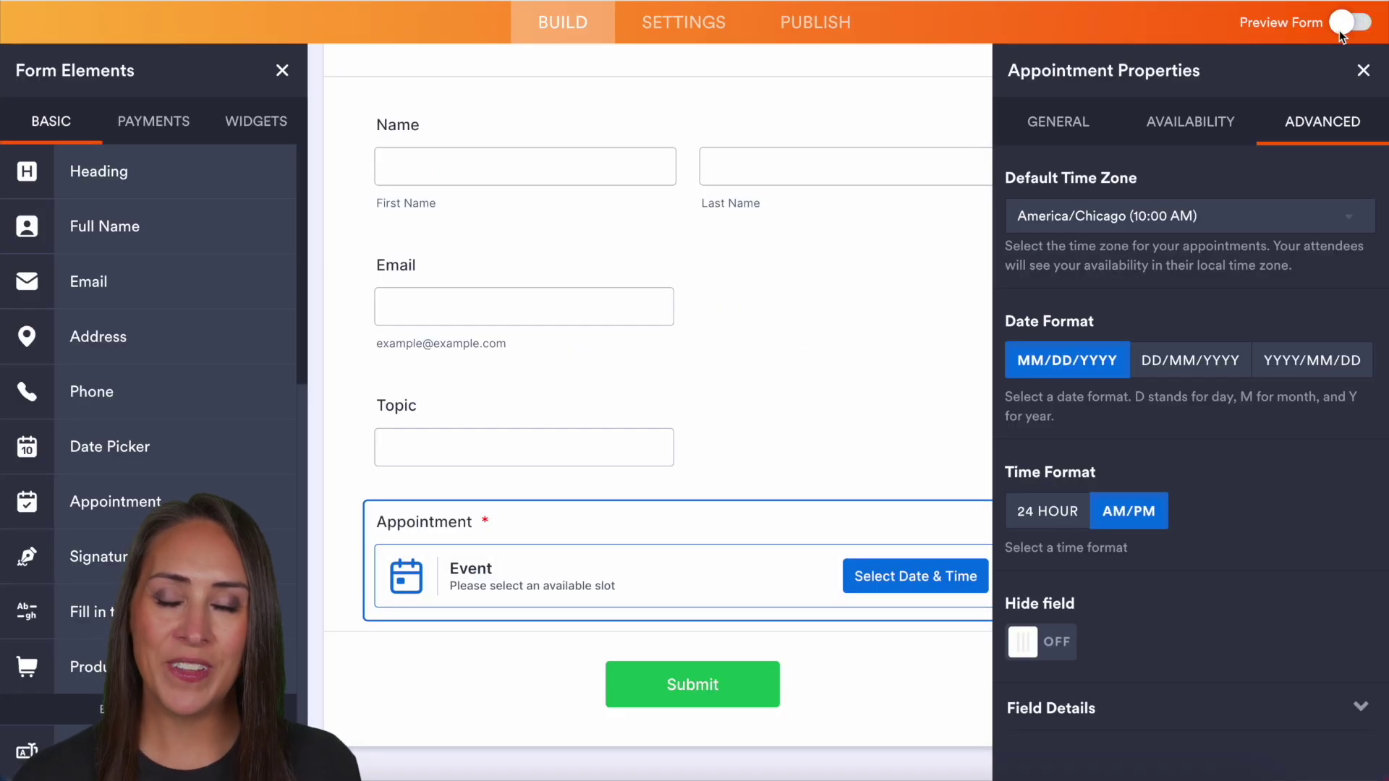